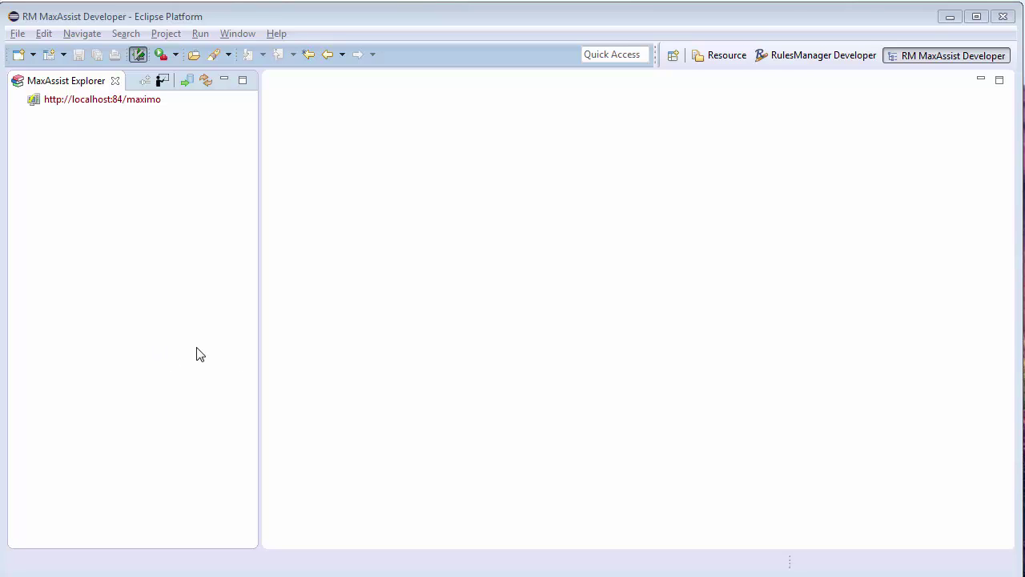
Step: Create a page guide named "New Workstation SR" for the CREATESR app
click(224, 346)
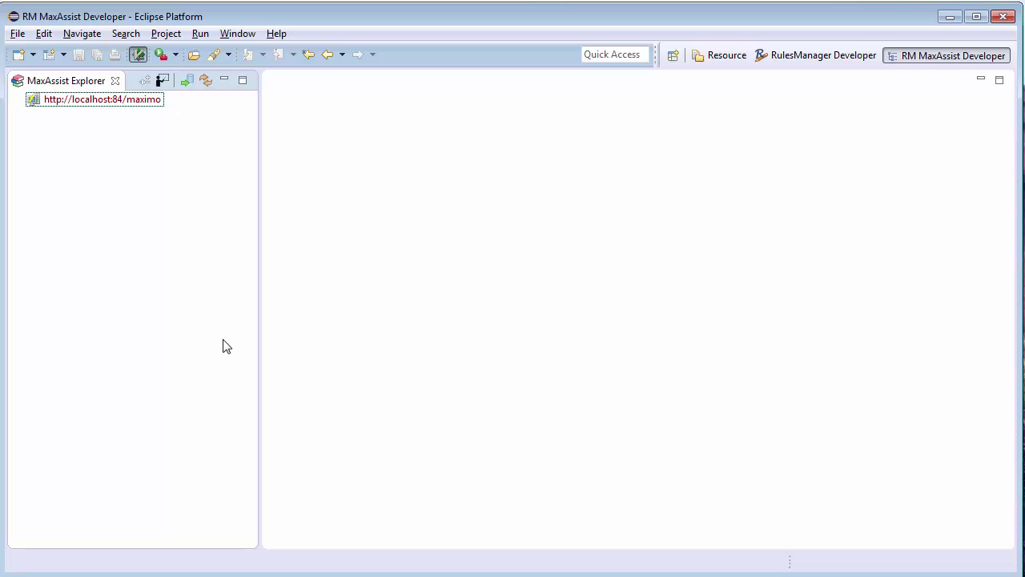
click(165, 83)
click(476, 212)
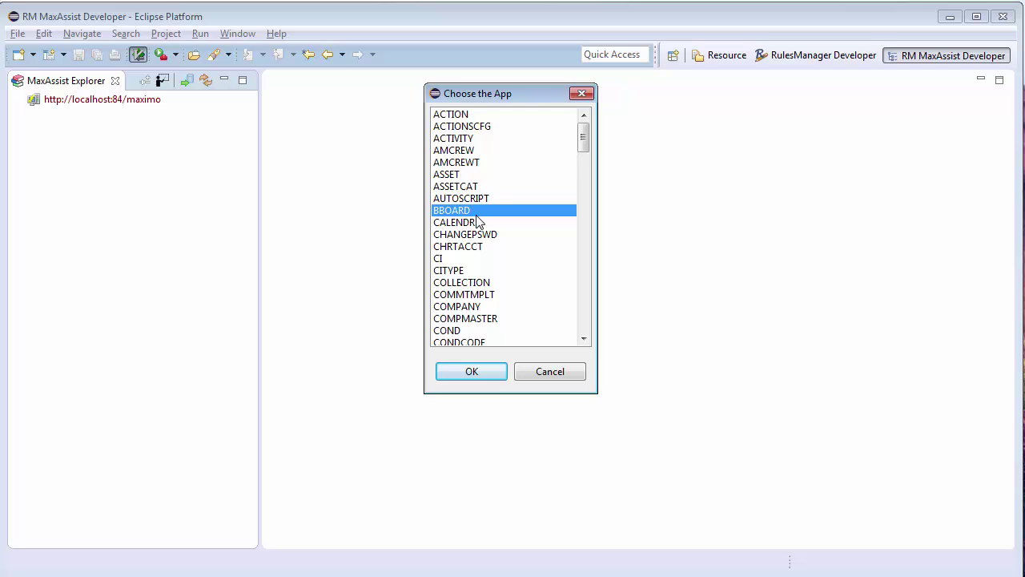
text(cre)
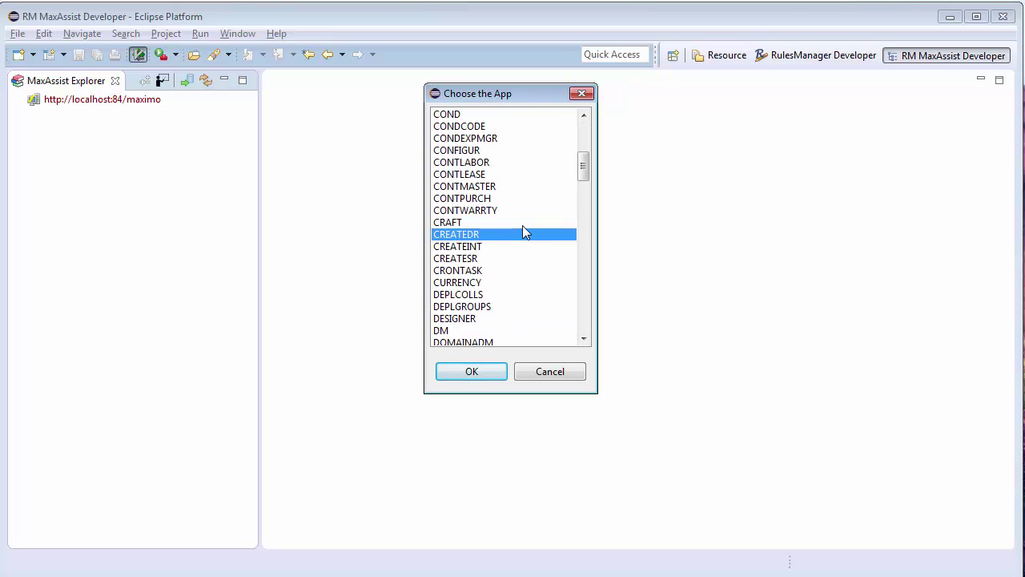
click(523, 259)
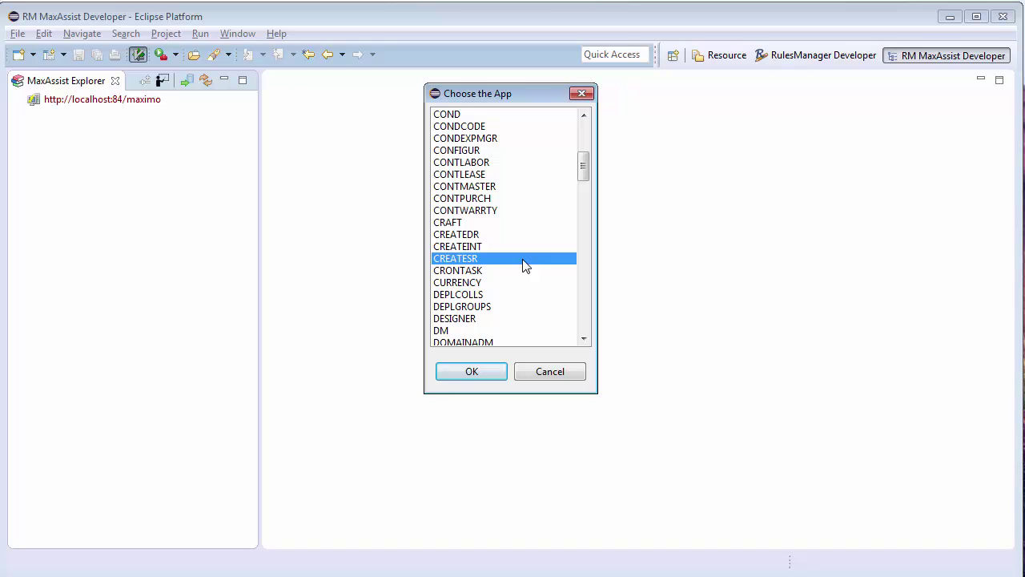
click(490, 373)
text(New)
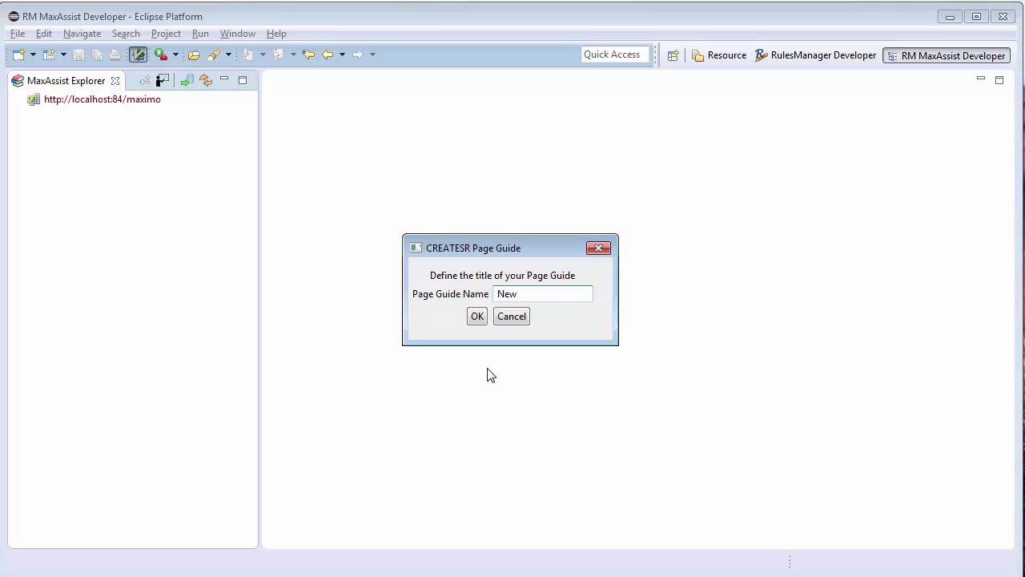
text( Workstation SR)
click(478, 316)
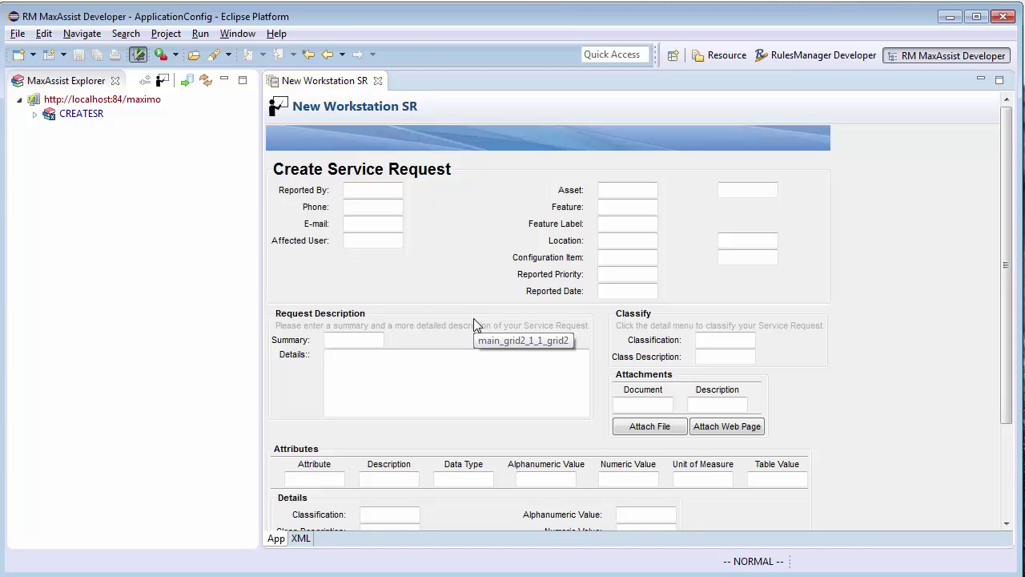
Step: Add the user matching "wi" in the user list as a default user of the New Workstation SR page guide
click(35, 114)
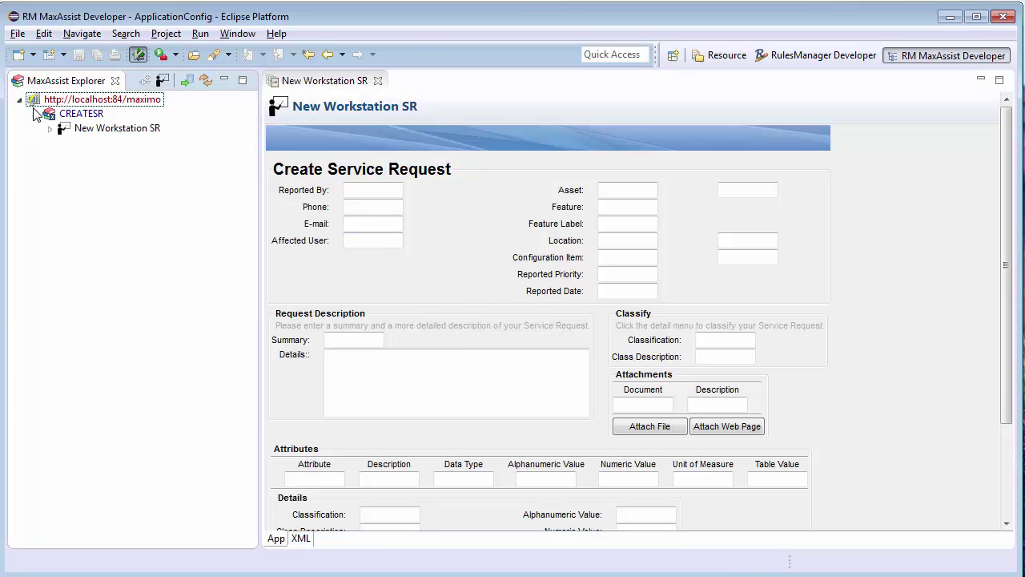
click(50, 128)
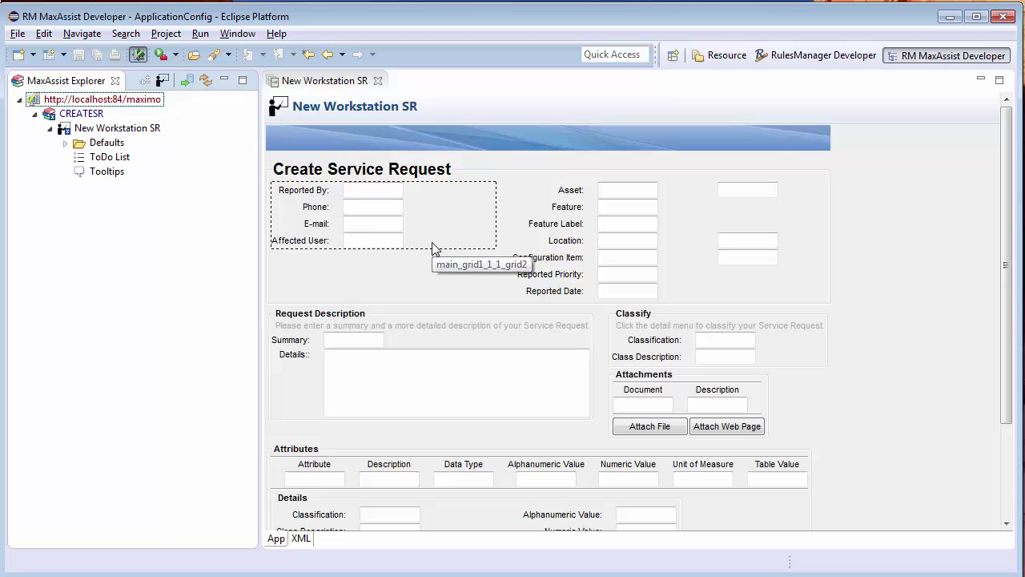
click(65, 143)
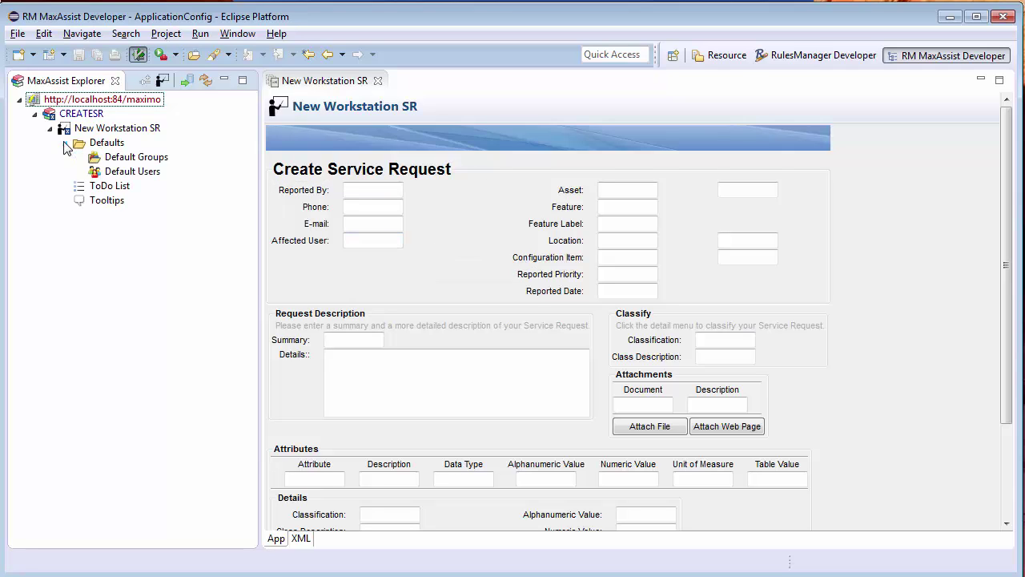
right_click(154, 178)
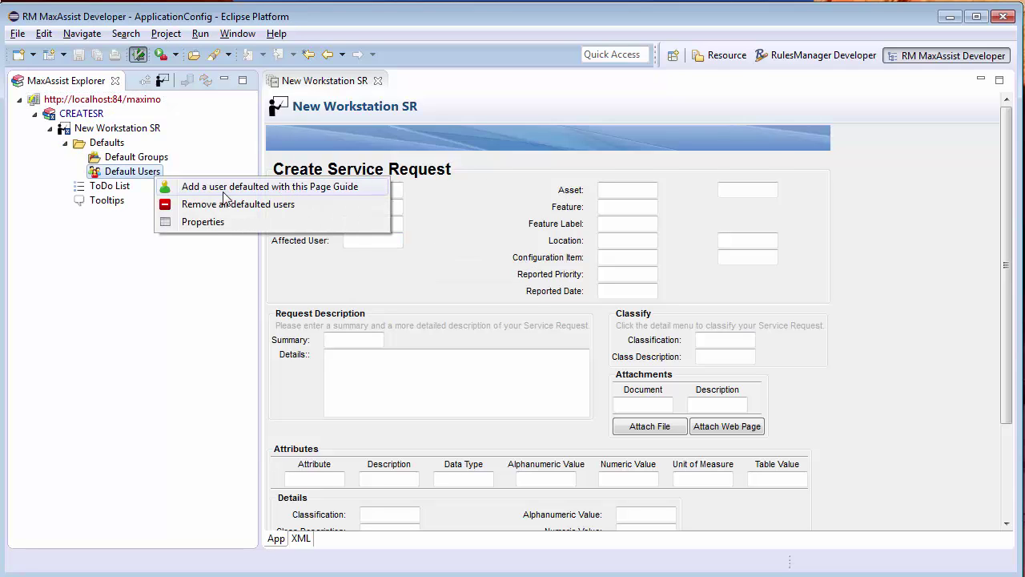
click(379, 194)
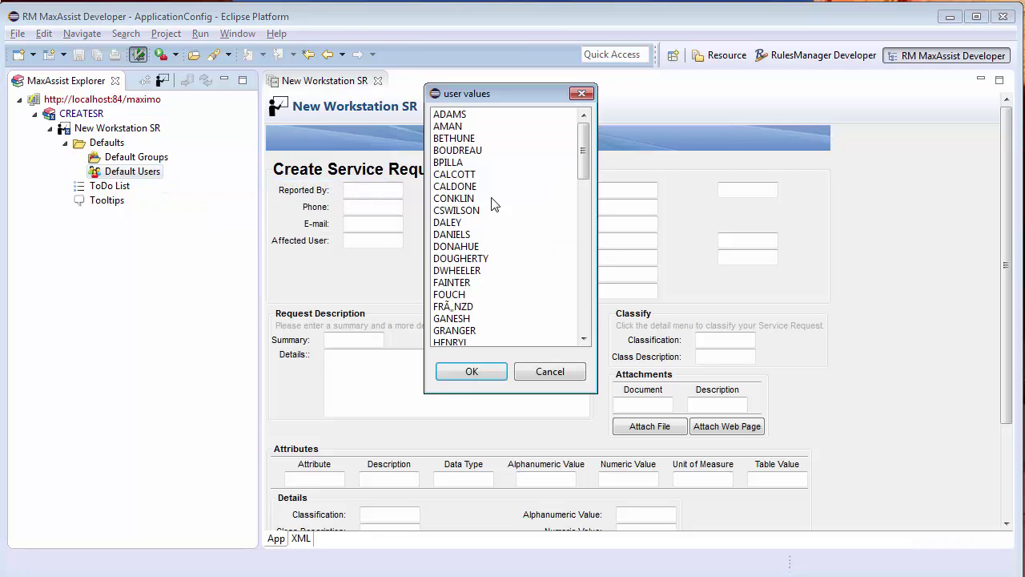
click(536, 203)
text(wi)
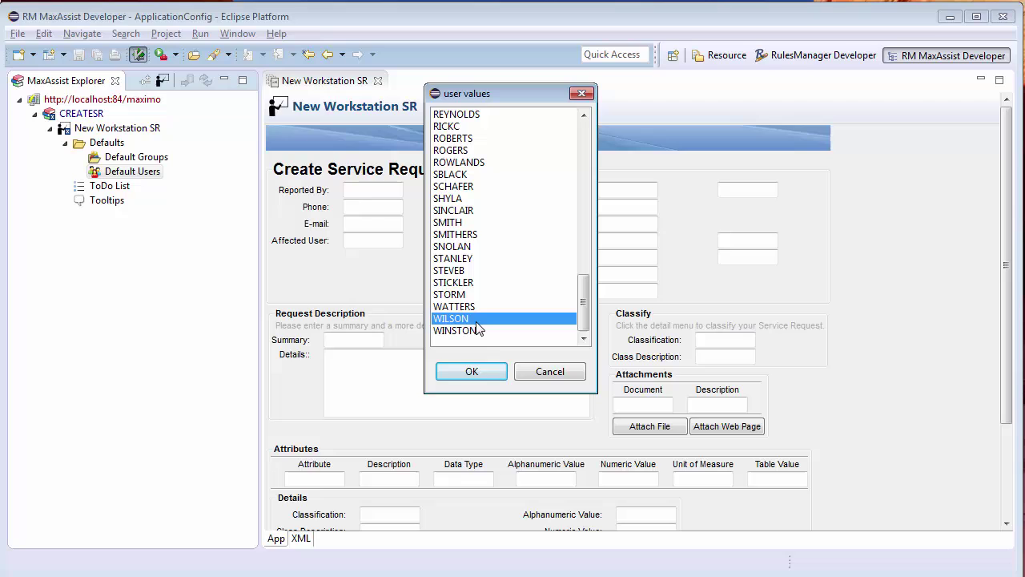
click(472, 371)
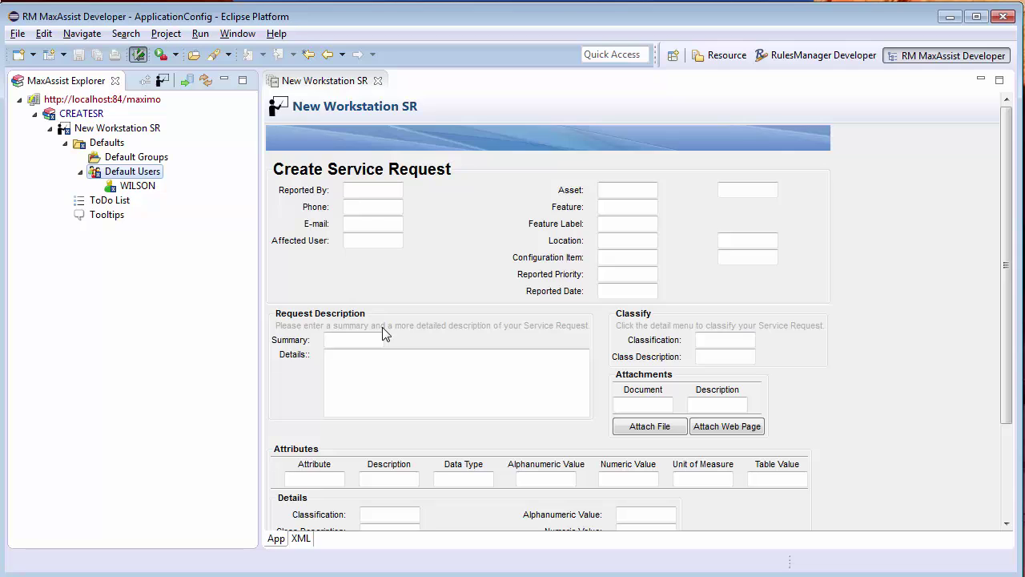
Step: Add a ToDo item to the Asset field with the description "Enter your computer in asset"
right_click(629, 193)
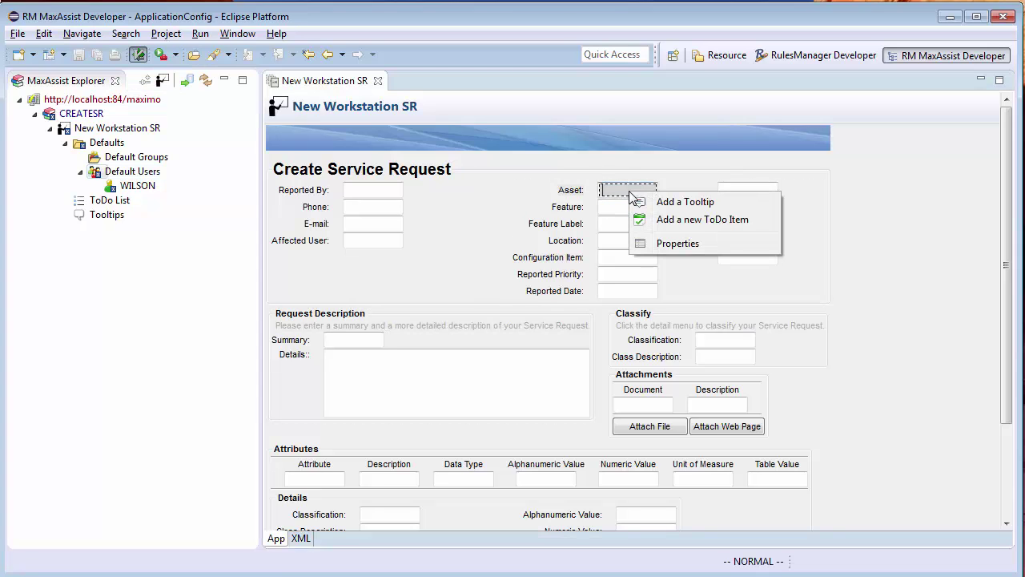
click(760, 220)
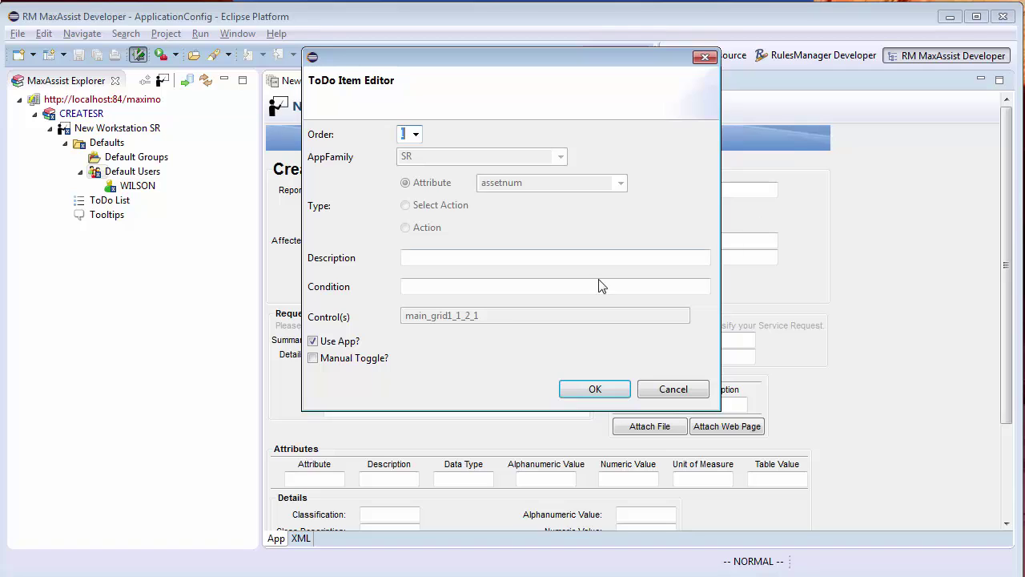
click(473, 259)
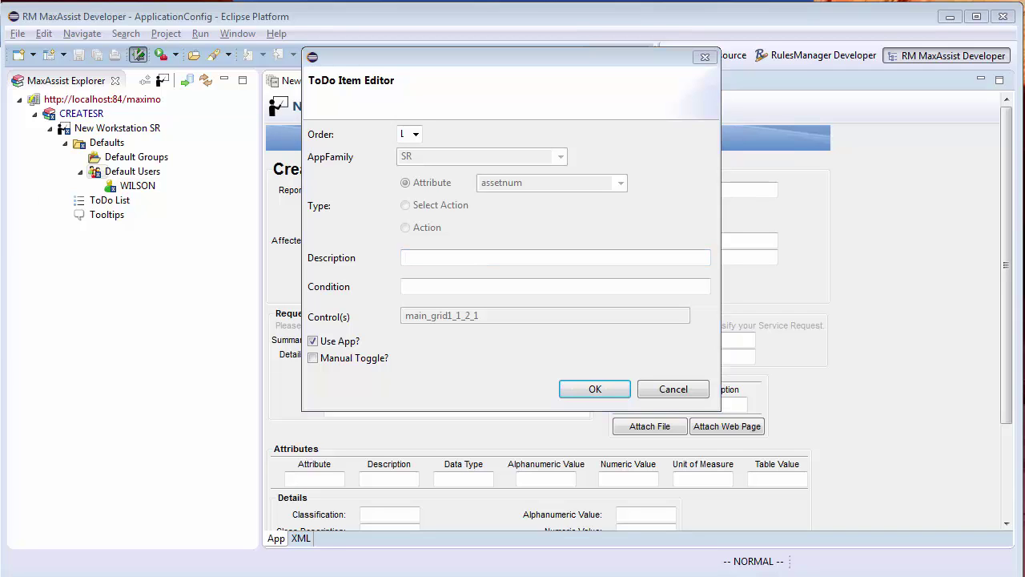
click(485, 253)
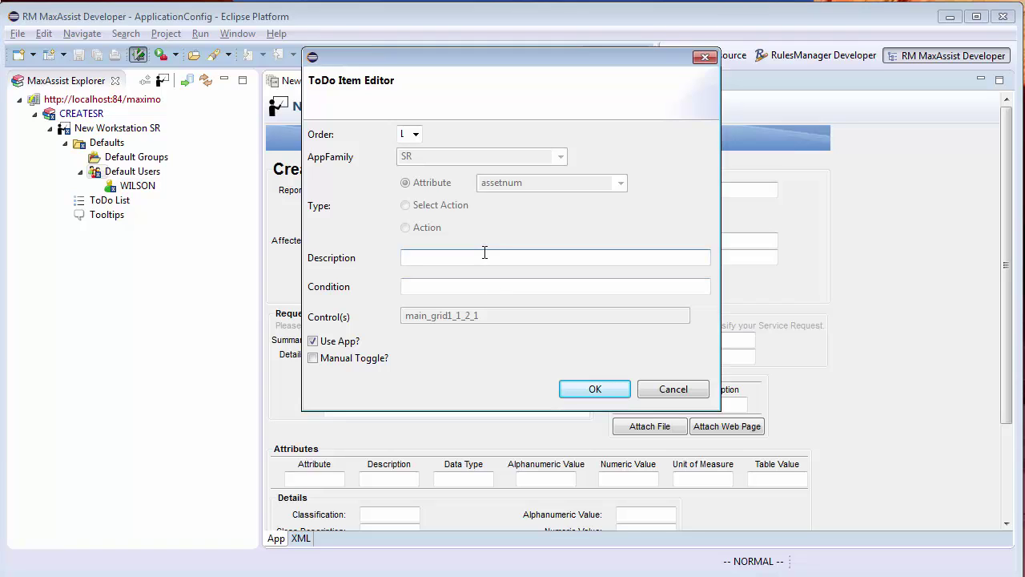
text(Enter your computer in asset)
click(464, 289)
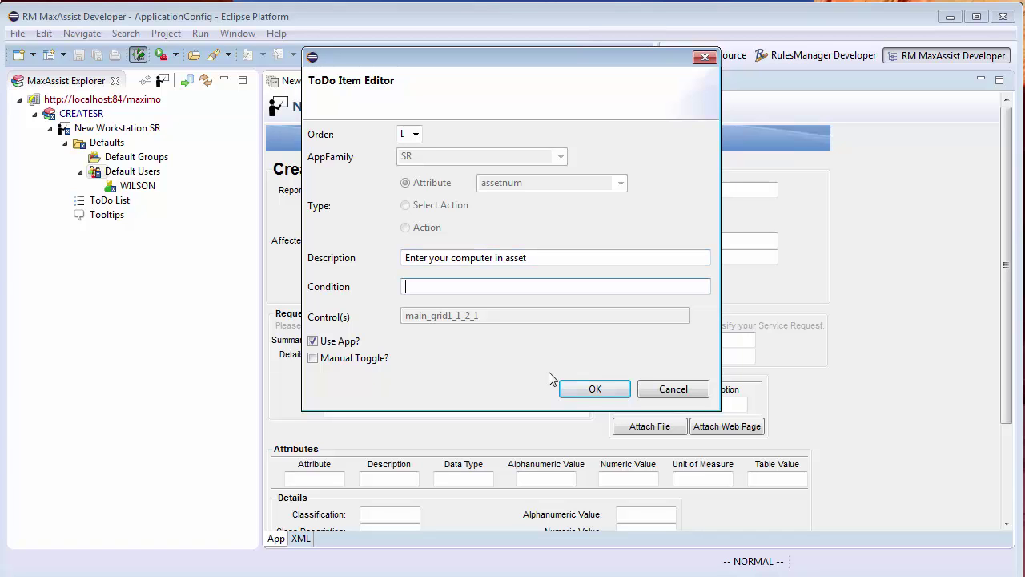
click(595, 389)
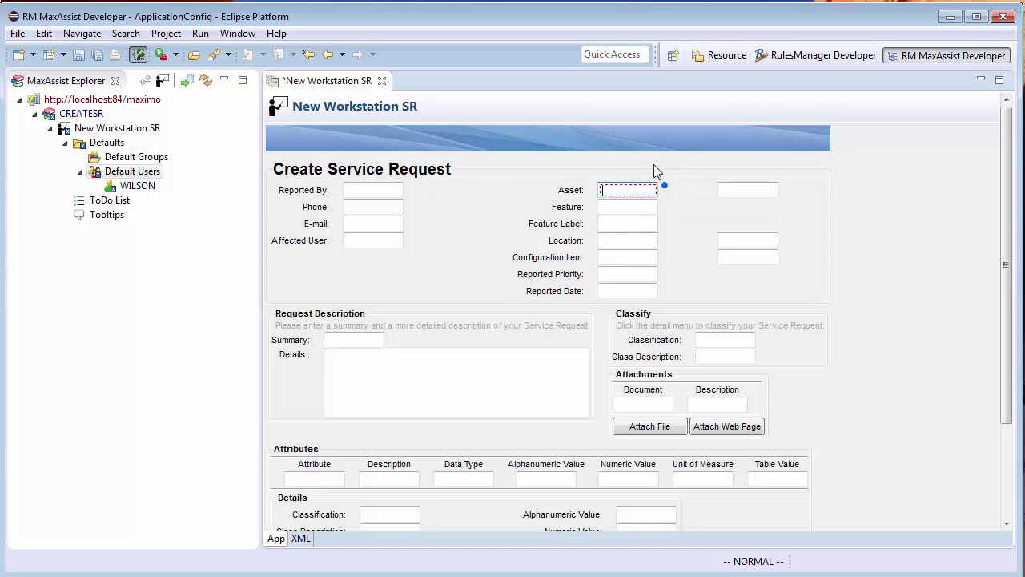
right_click(644, 187)
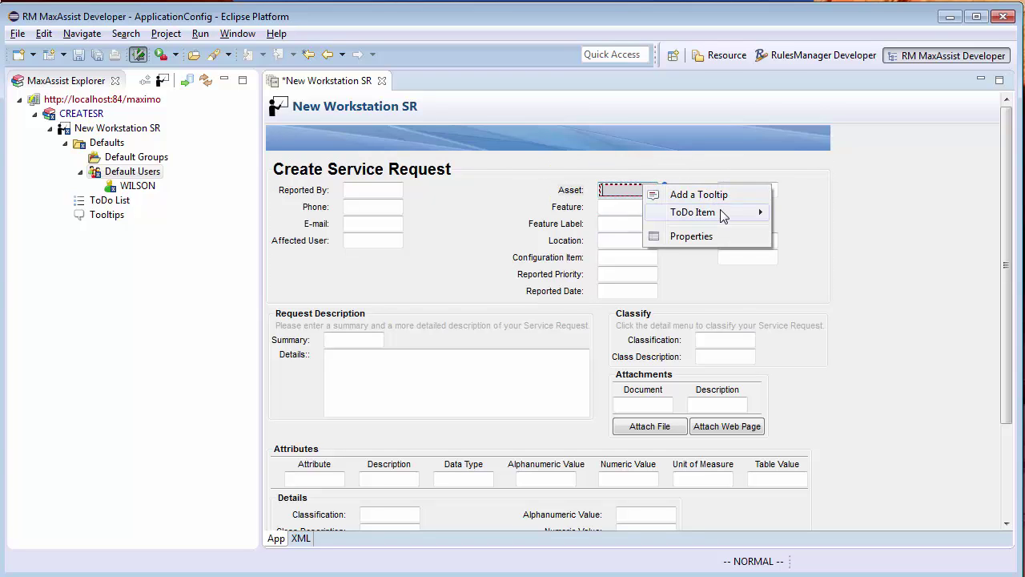
mouse_move(721, 212)
click(715, 161)
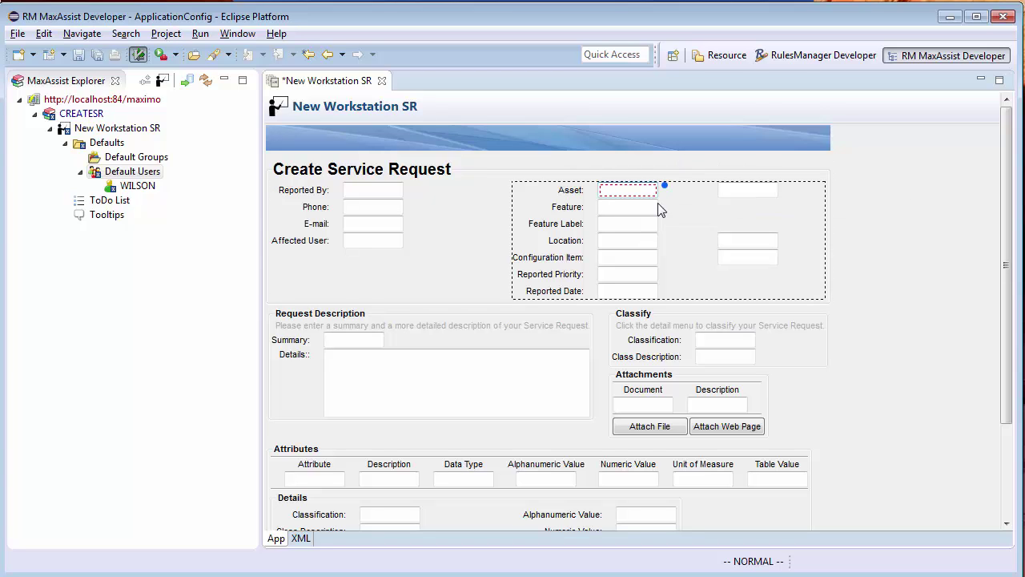
Step: Add a ToDo item to the Configuration Item field with the description "Enter your operating system"
right_click(635, 259)
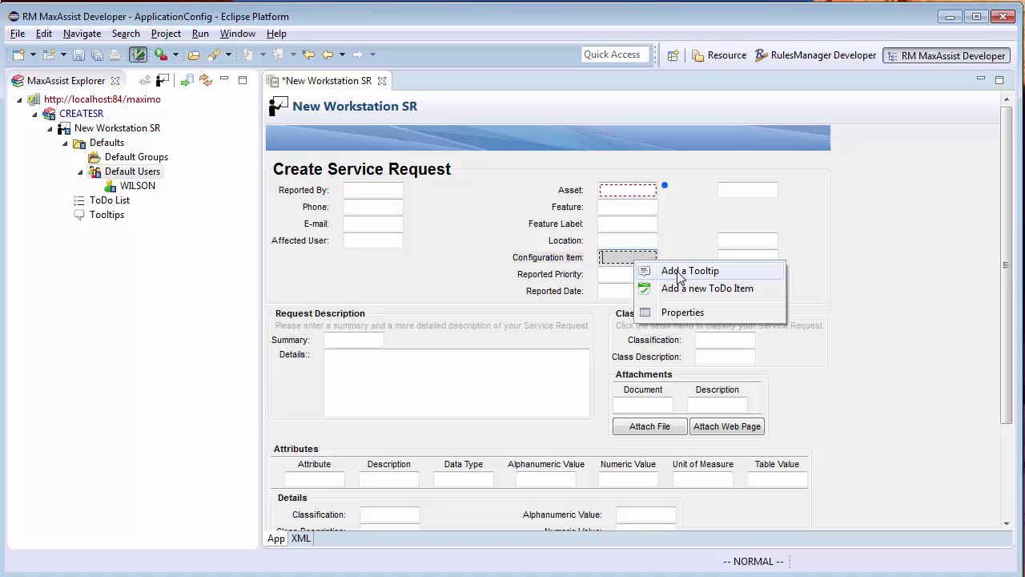
click(695, 293)
click(457, 258)
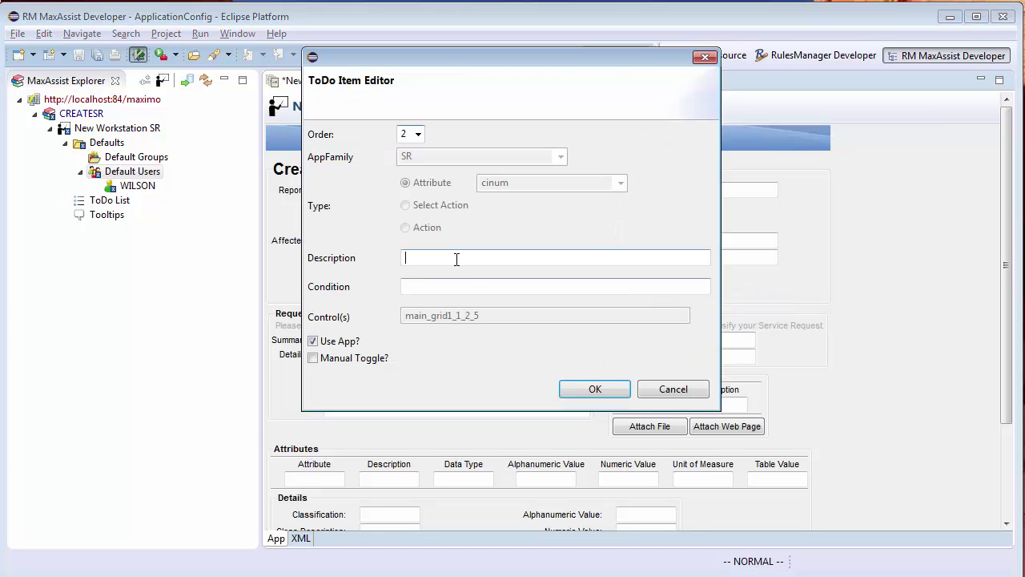
text(Enter )
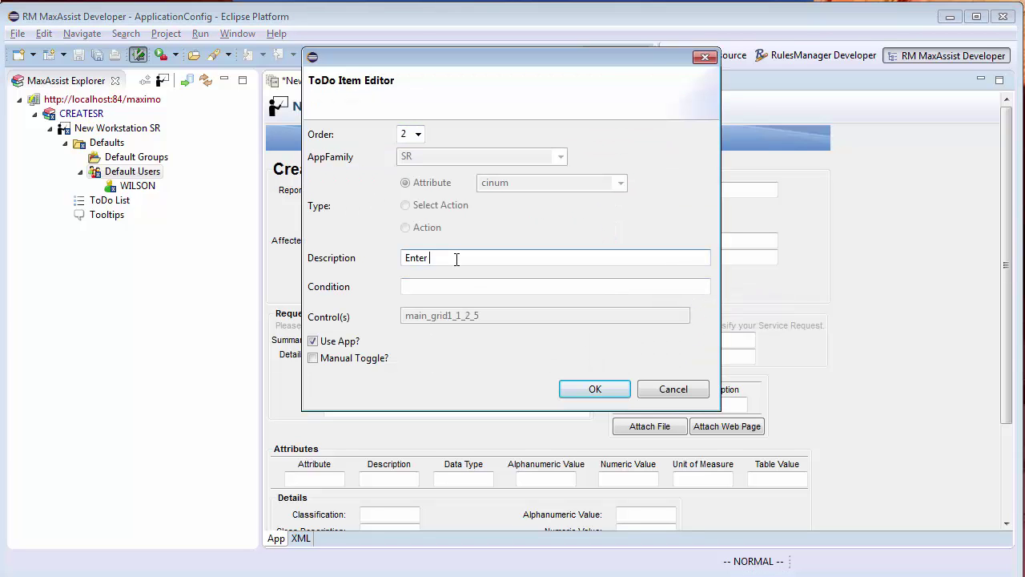
text(your operating system)
click(616, 391)
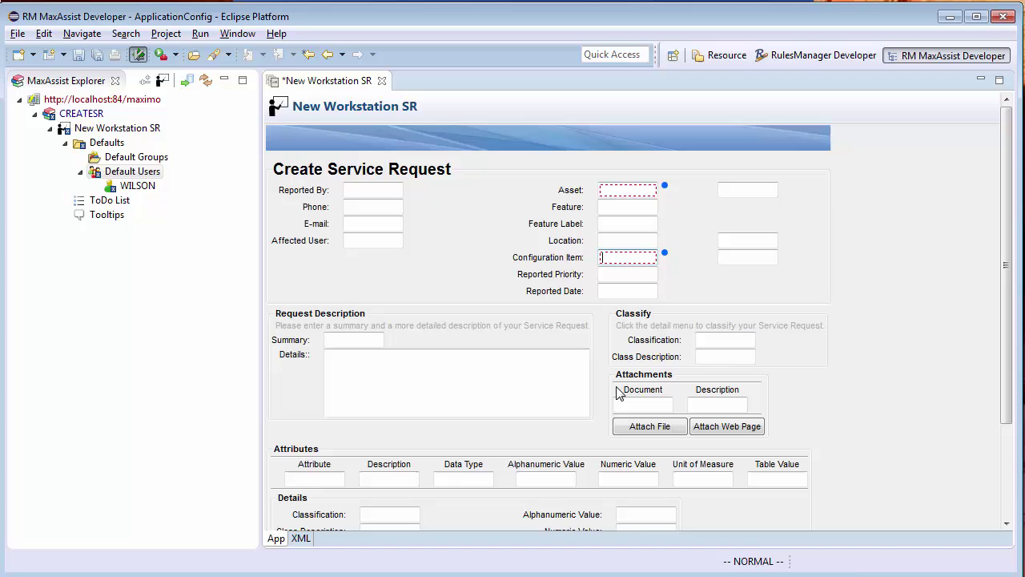
Step: Add a ToDo item to the Reported Priority field with the description "Enter a priority between 1 & 4"
right_click(626, 277)
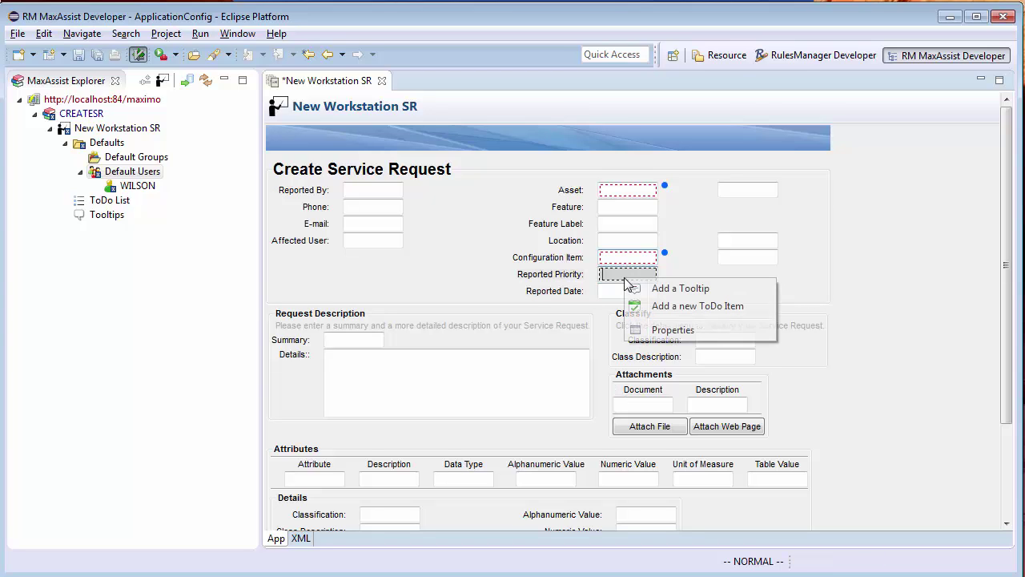
click(682, 308)
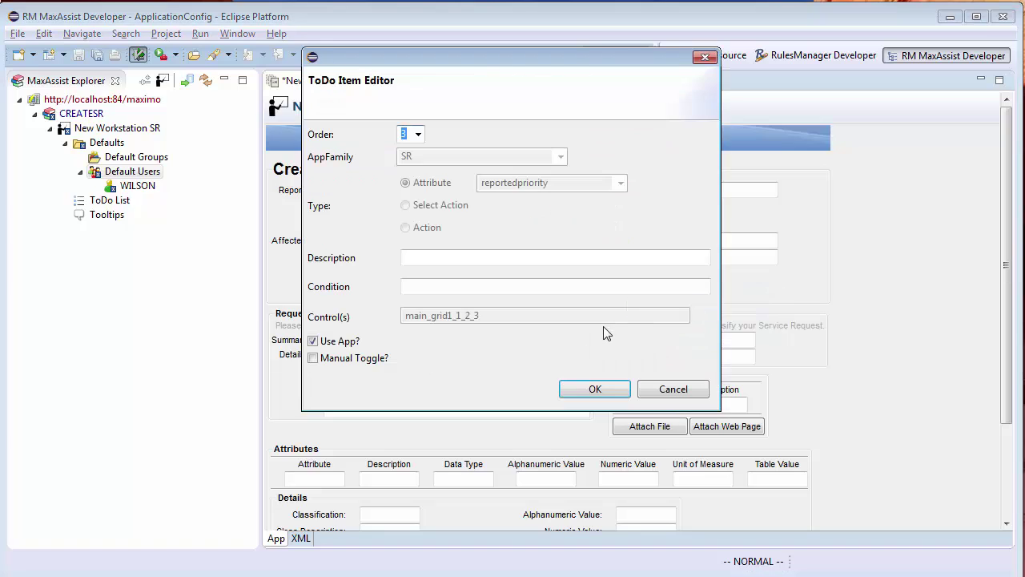
click(582, 258)
text(Enter a prio)
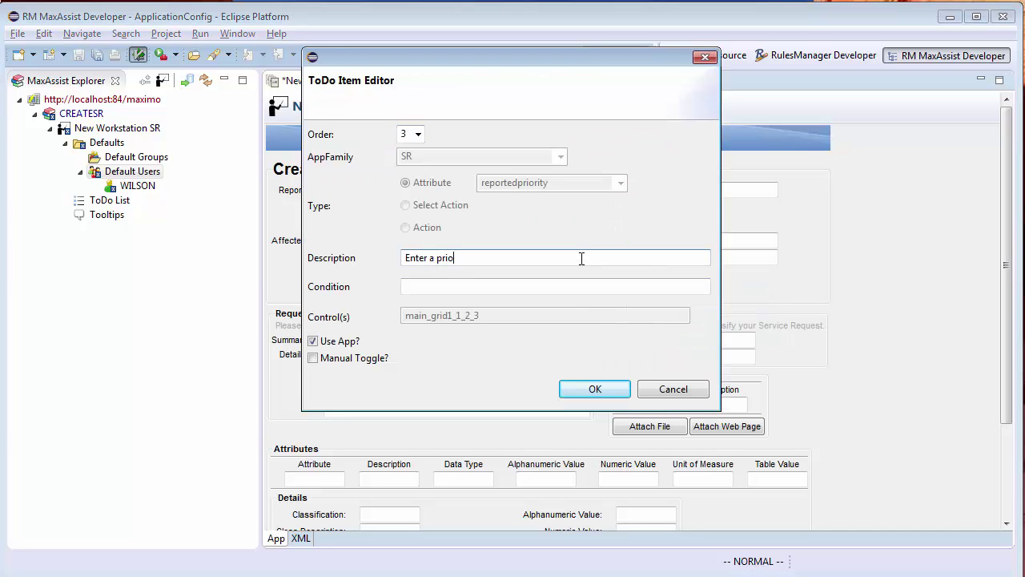
text(rity between 1 & 4)
click(597, 385)
Step: Start a tooltip for the Reported Priority field with the text "This will gauge the impact this issue has on you"
right_click(631, 270)
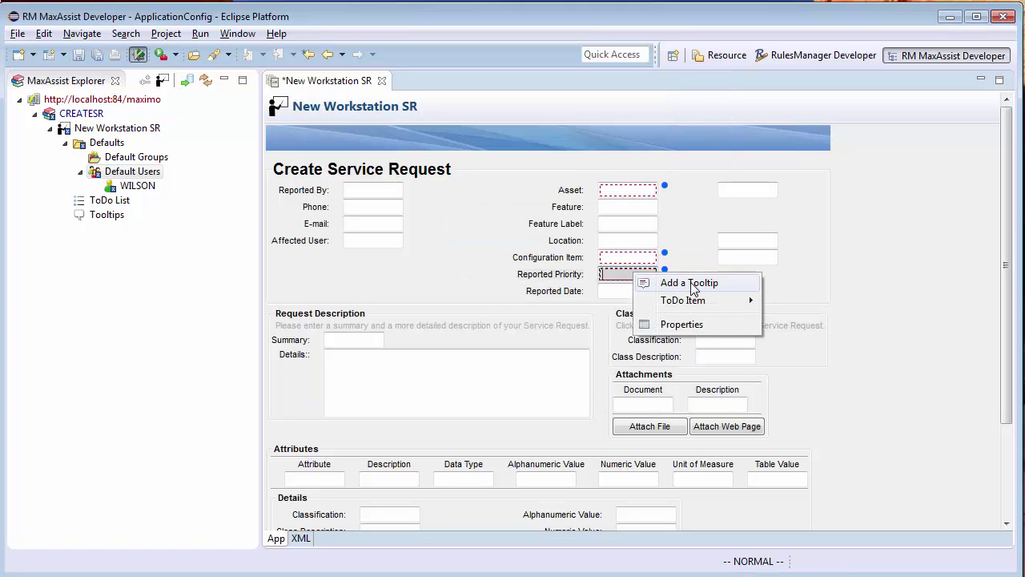
click(690, 282)
text(This wi)
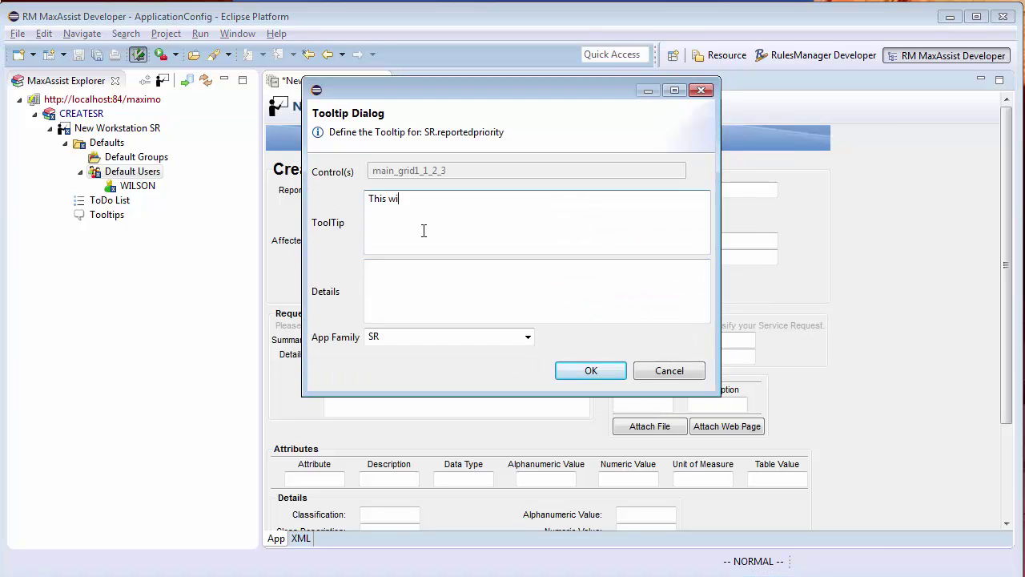
text(ll gauge the impact this issu)
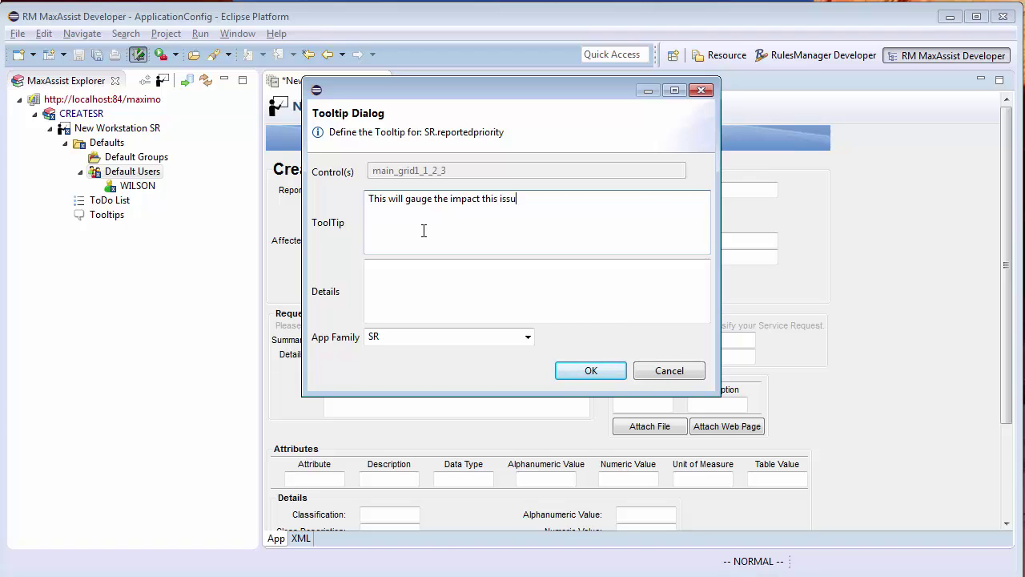
text(e has on you)
Step: Set the tooltip details to "Priority 1 means you are unable to use the computer<br>Priority 4 means this issue has no effect on your daily activity"
click(389, 287)
text(Prioir)
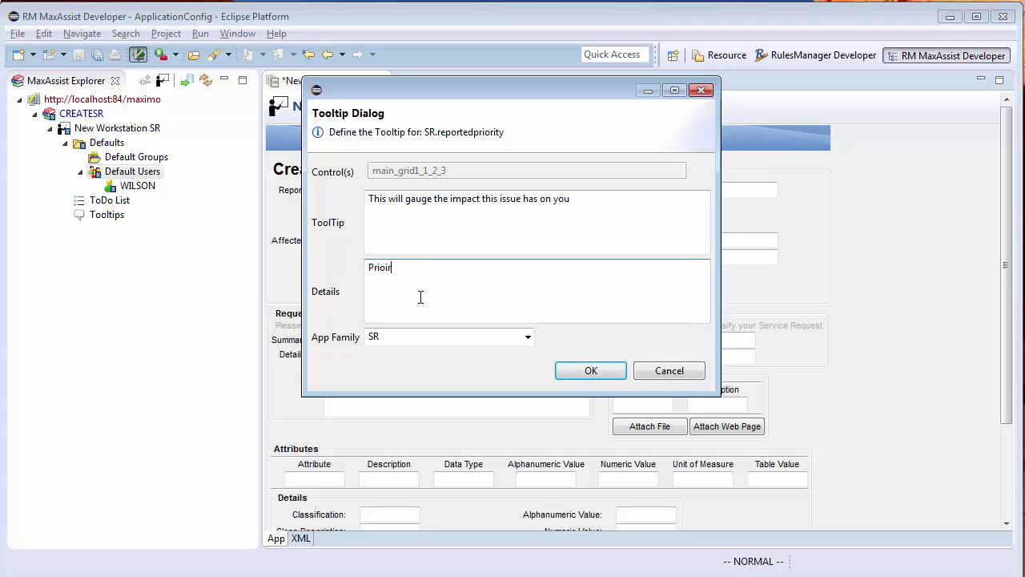
key(BackSpace)
key(BackSpace)
text(rity 1 means you are una)
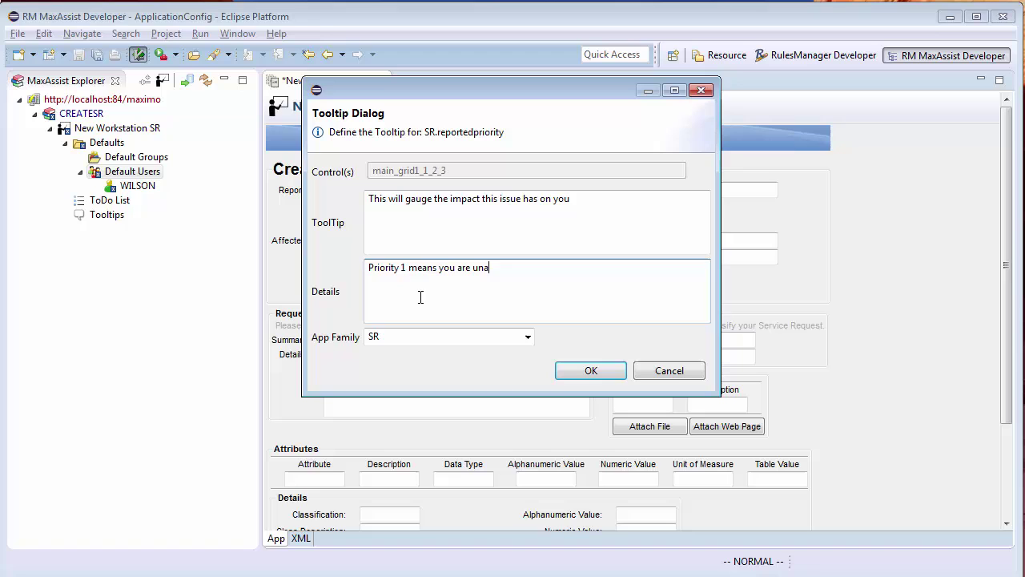
text(ble to use the computer)
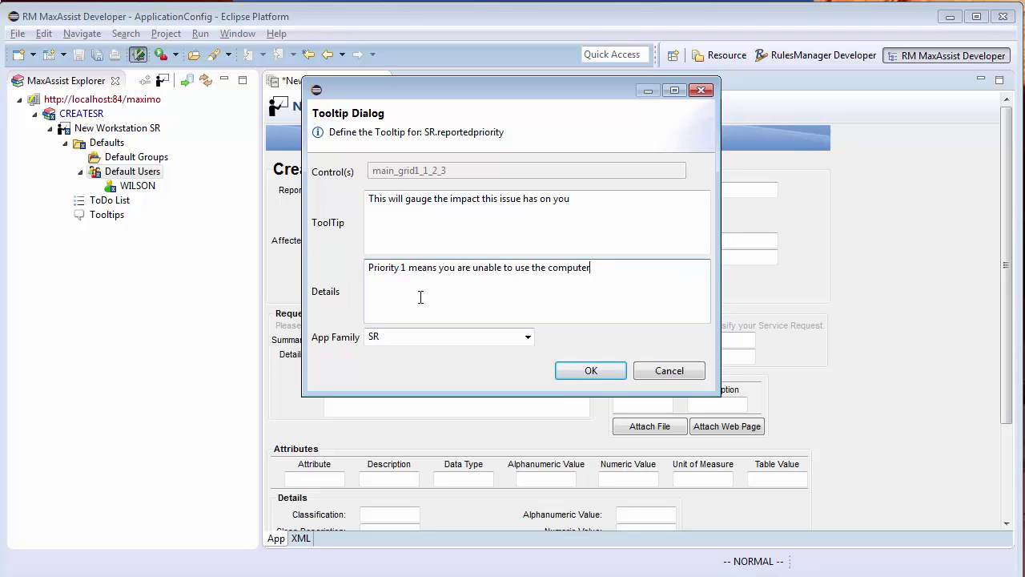
text(<br>Priority 4 means this issue has no effect on your )
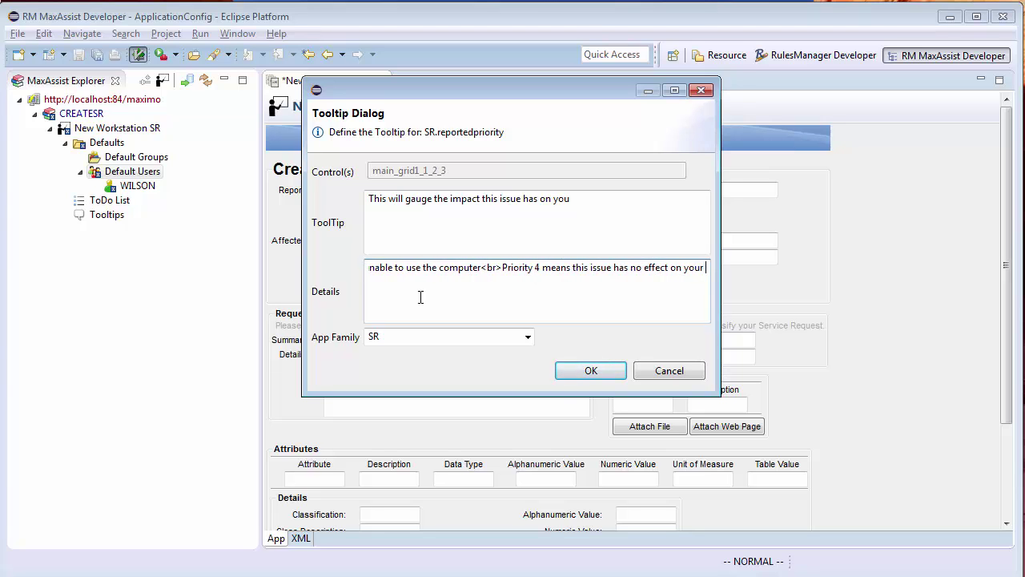
text(daily activity)
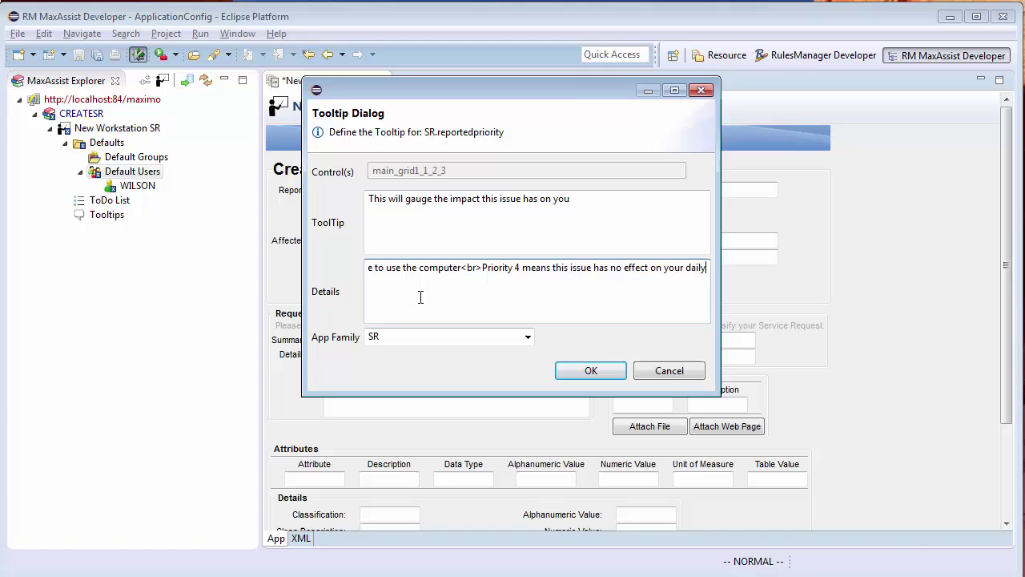
click(590, 370)
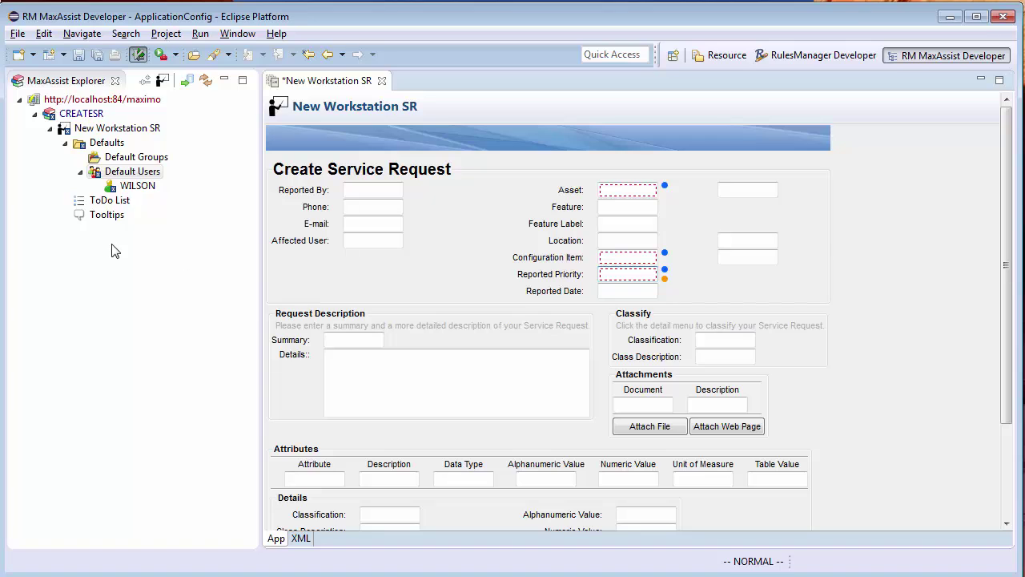
Step: Add a ToDo item to the Summary field with the description "Summarize the issue"
right_click(354, 340)
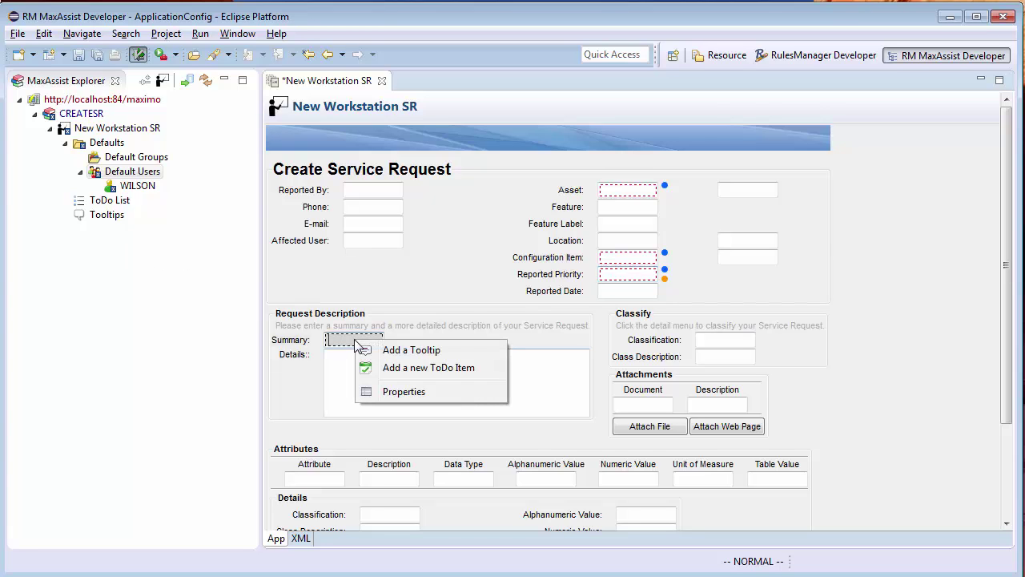
click(421, 368)
click(418, 253)
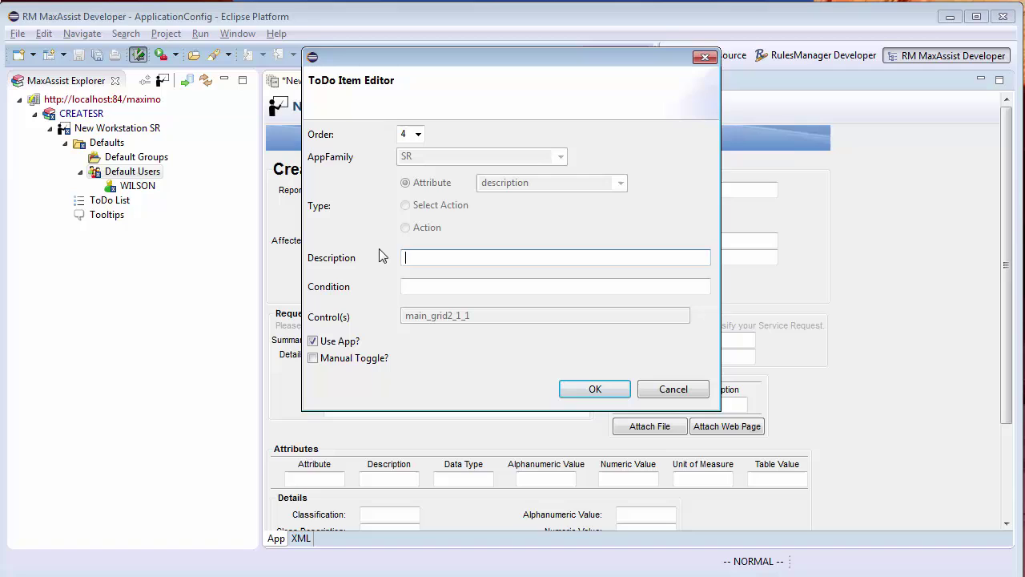
text(Summary)
key(BackSpace)
text(ize the issue)
click(595, 393)
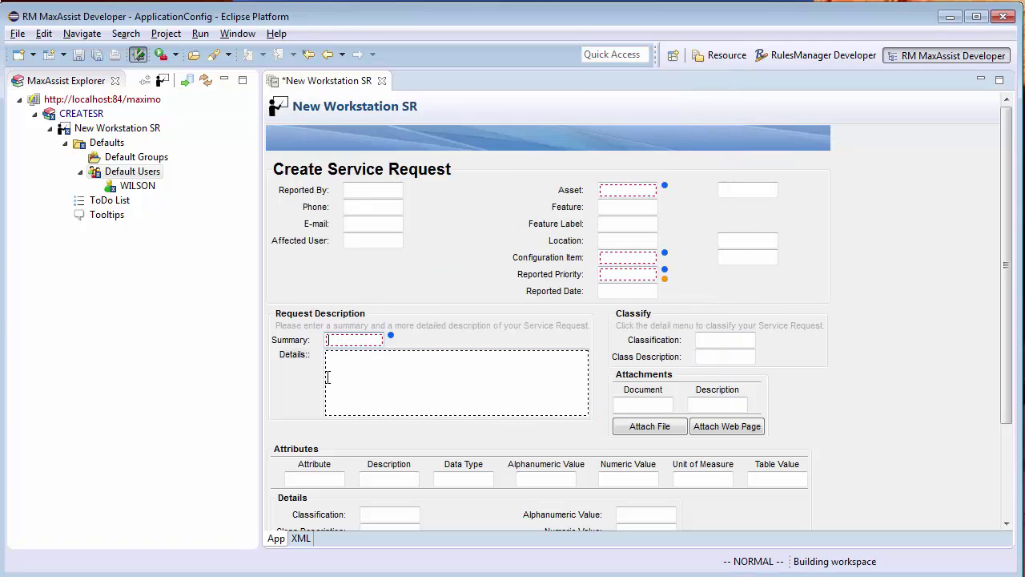
Step: Add a ToDo item to the request's Details field with the description "Detail the steps to reproduce the issue"
right_click(382, 374)
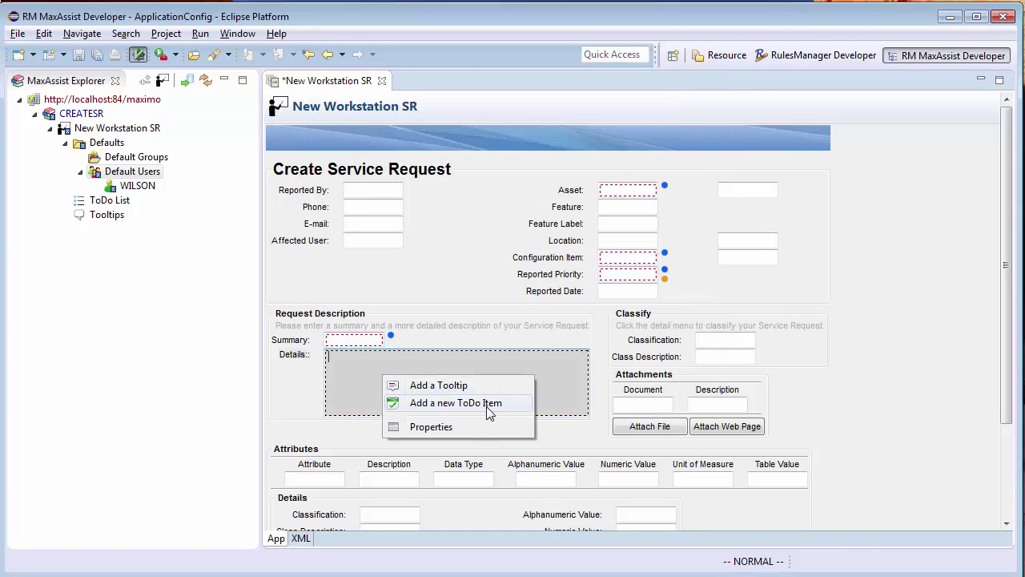
click(487, 410)
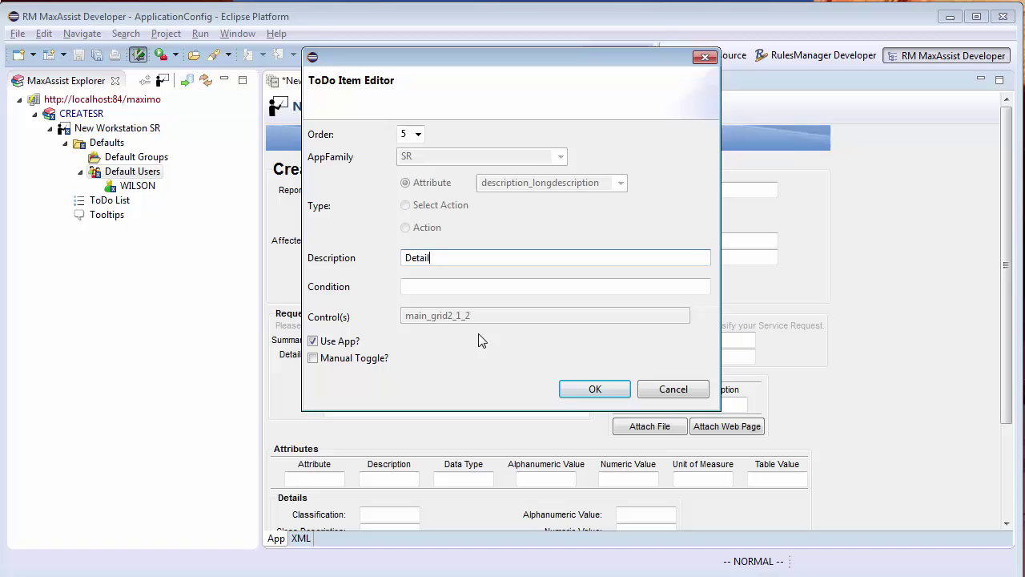
text(the steps to reproduce the issue)
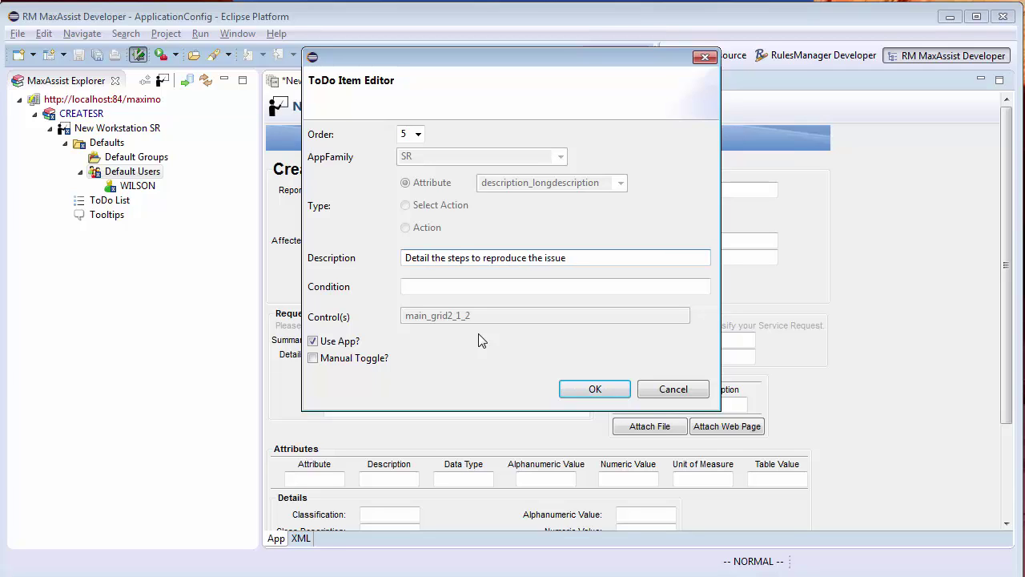
click(624, 391)
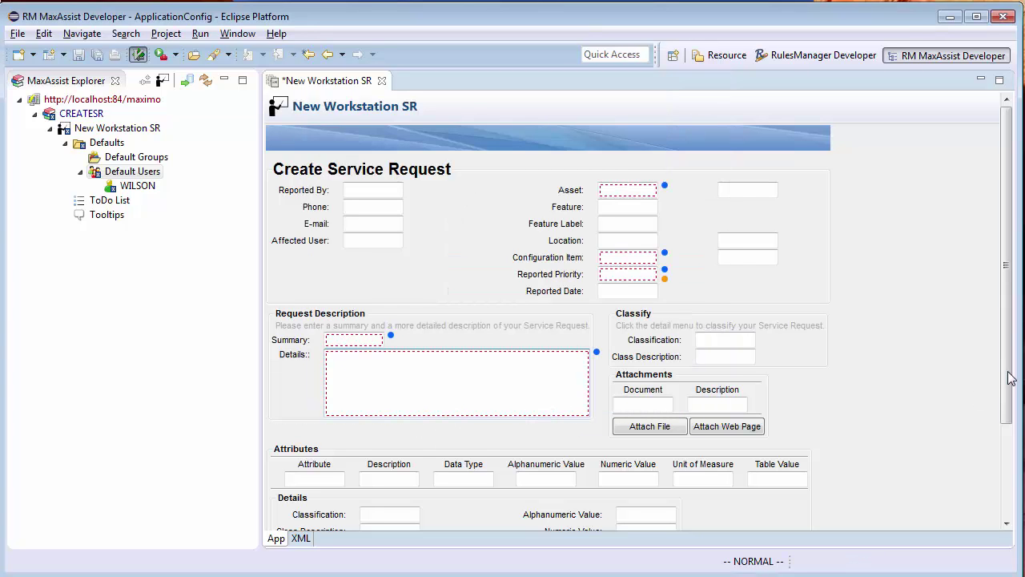
Step: Add a ToDo item to the Submit button with the description "Click Submit" and save the page guide
drag(1008, 373, 990, 487)
click(292, 522)
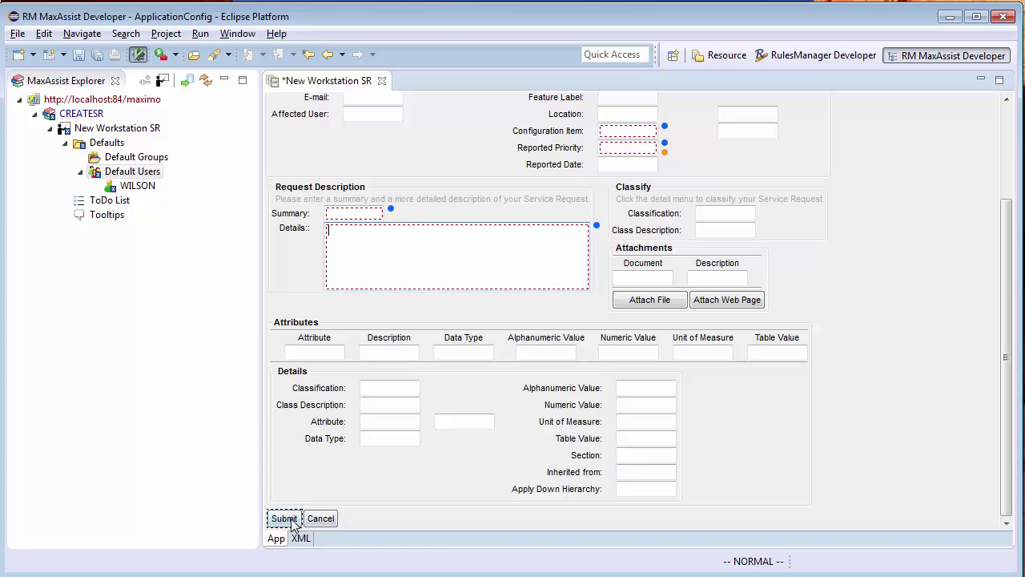
right_click(293, 522)
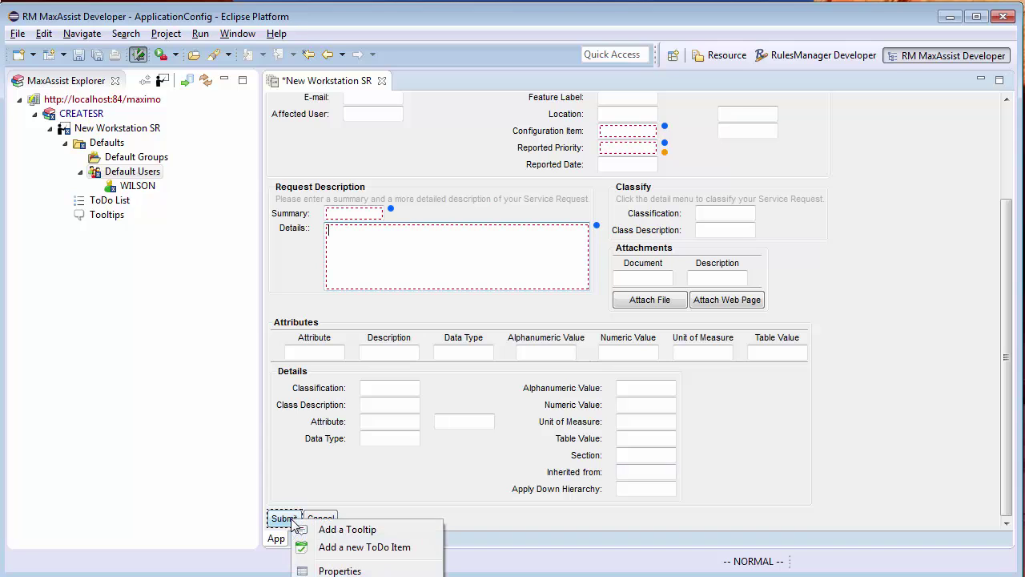
click(353, 547)
click(458, 258)
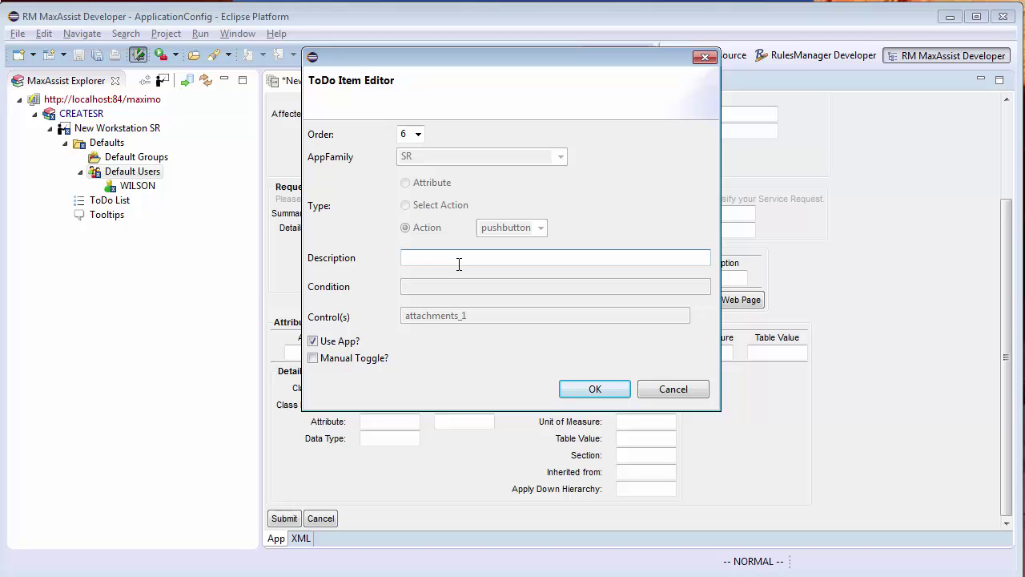
text(Click Submit)
click(594, 389)
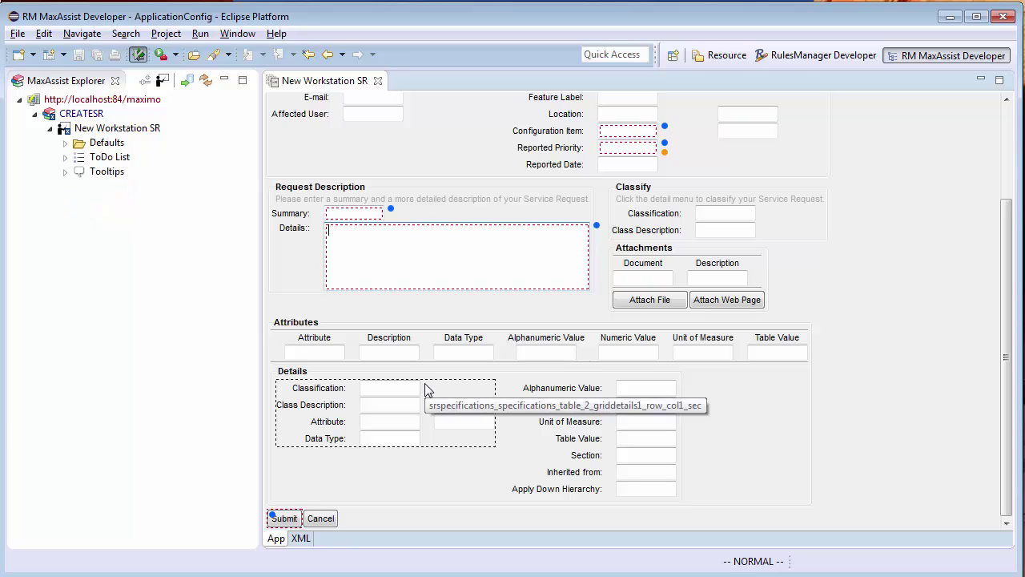
click(102, 101)
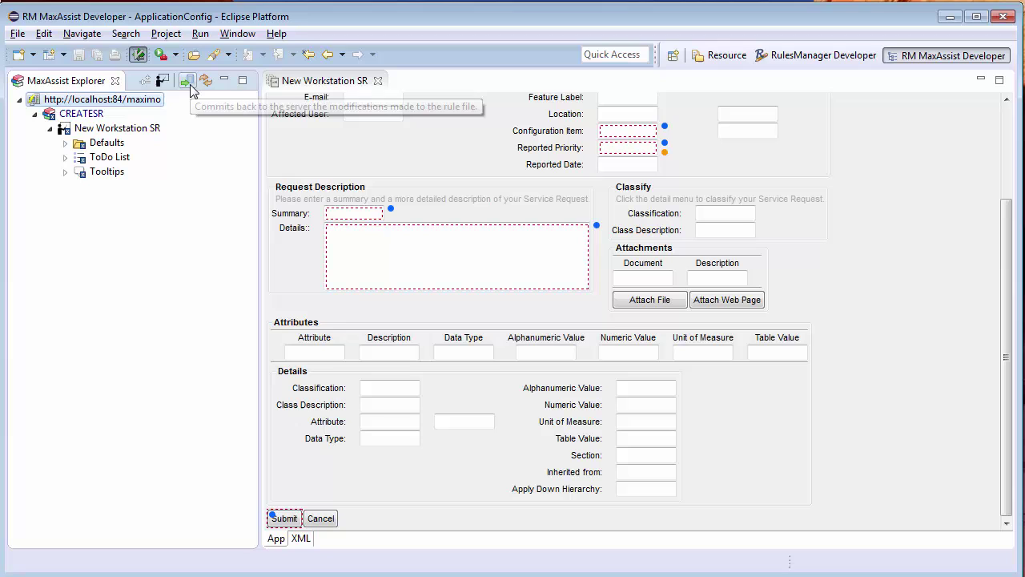
click(191, 86)
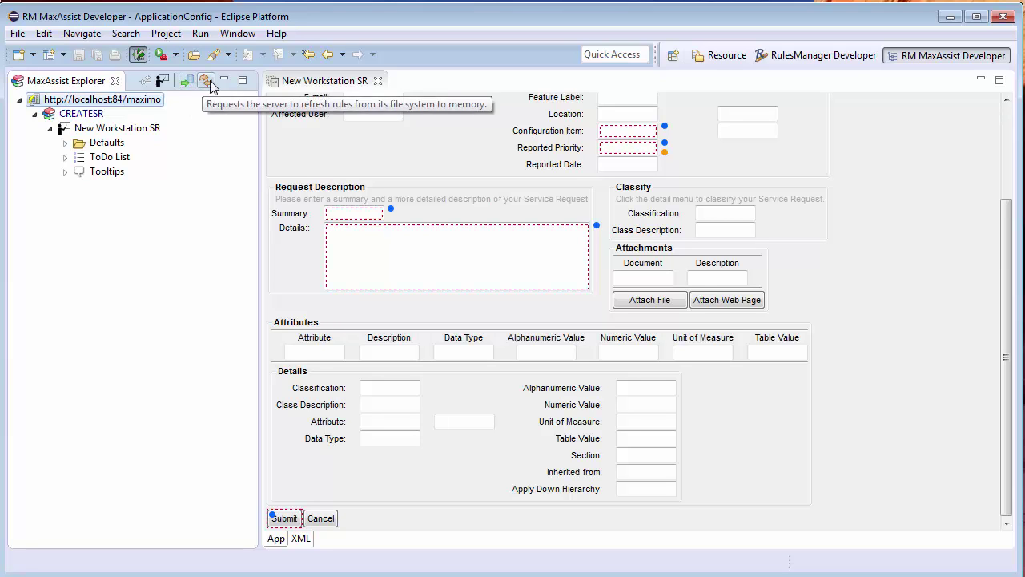
click(205, 81)
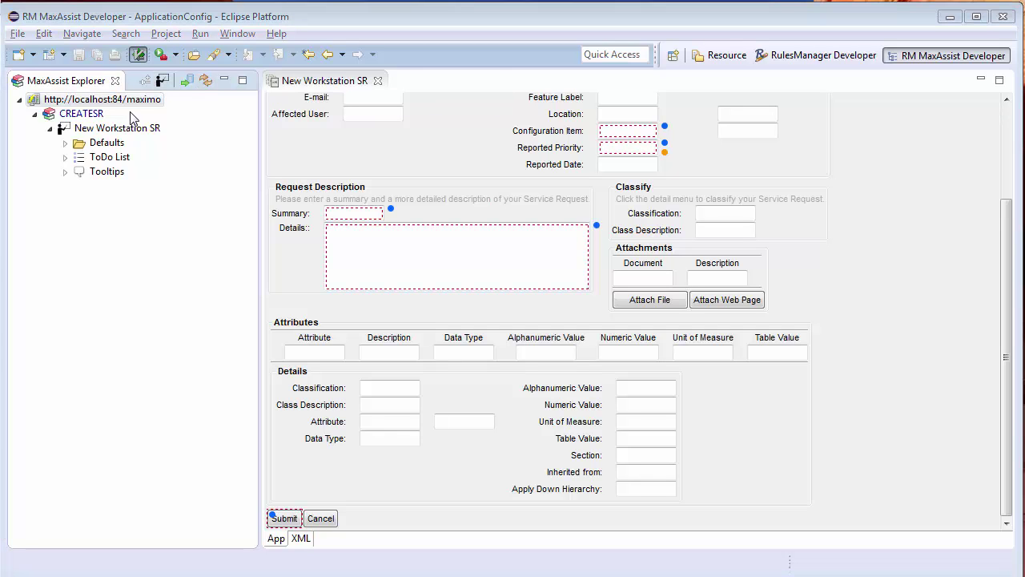
click(377, 80)
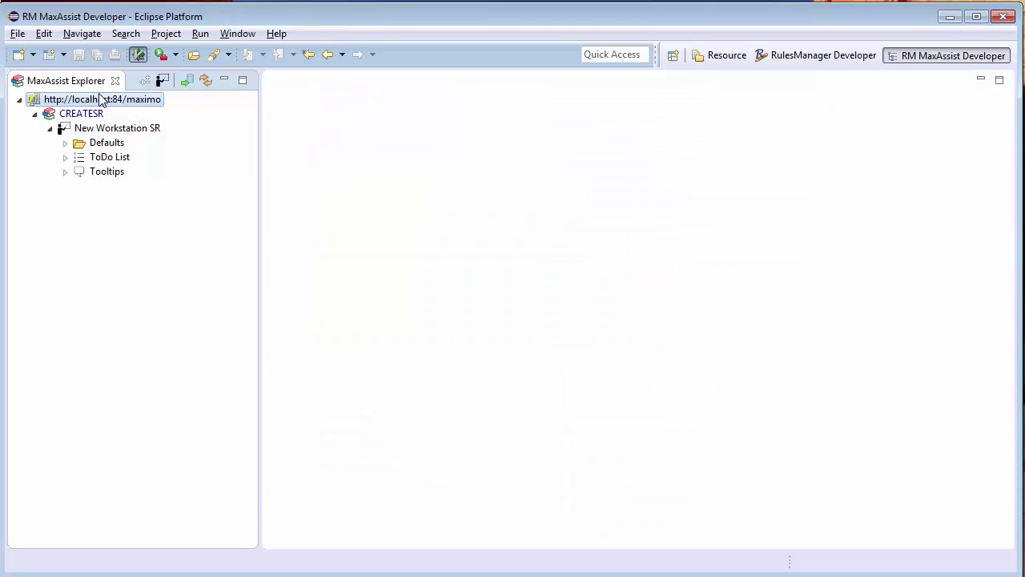
right_click(148, 100)
mouse_move(186, 133)
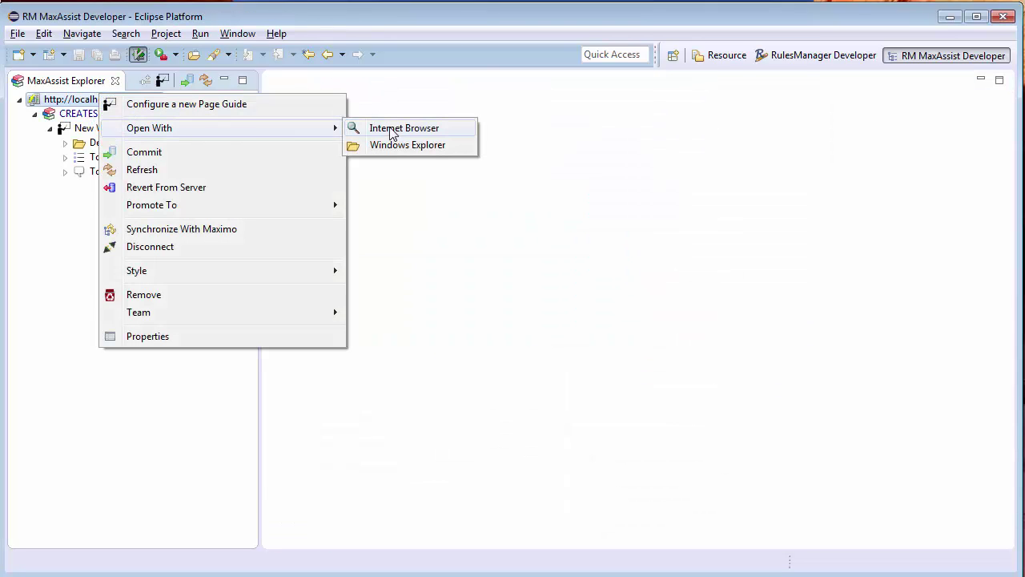
click(432, 129)
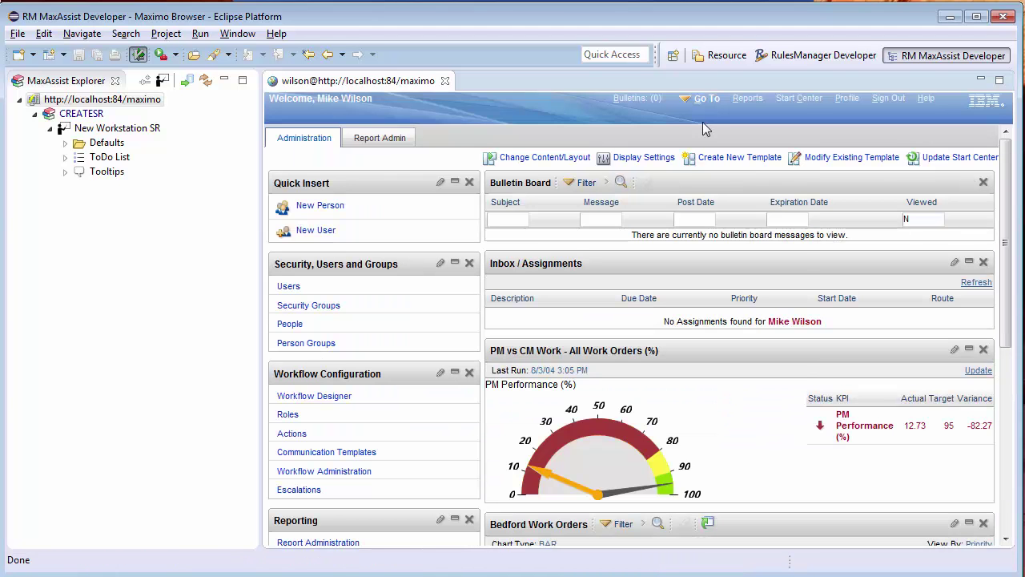
Step: Go to the Create Service Request application among the Self Service applications in Maximo
click(713, 105)
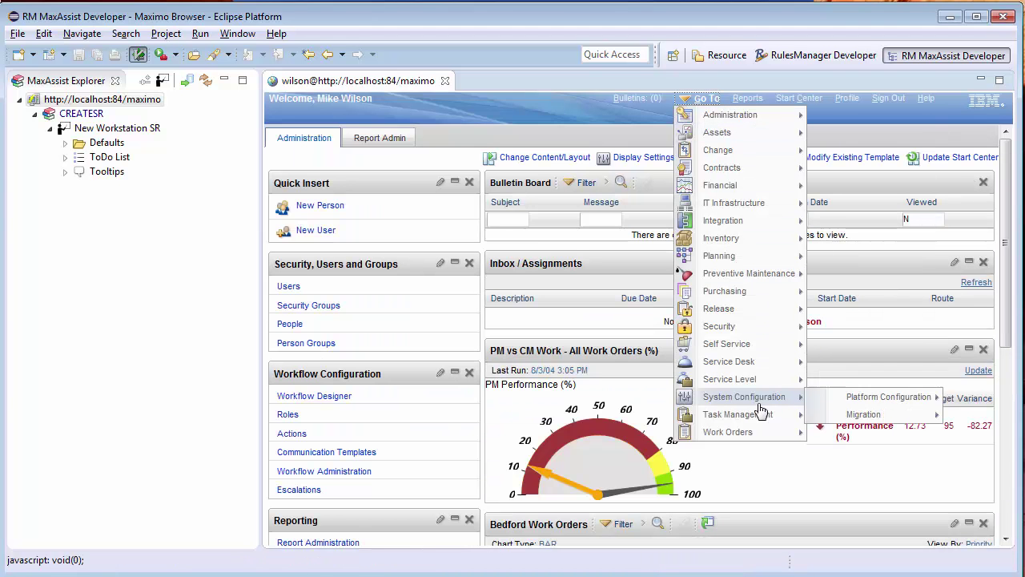
mouse_move(759, 375)
mouse_move(769, 345)
mouse_move(878, 361)
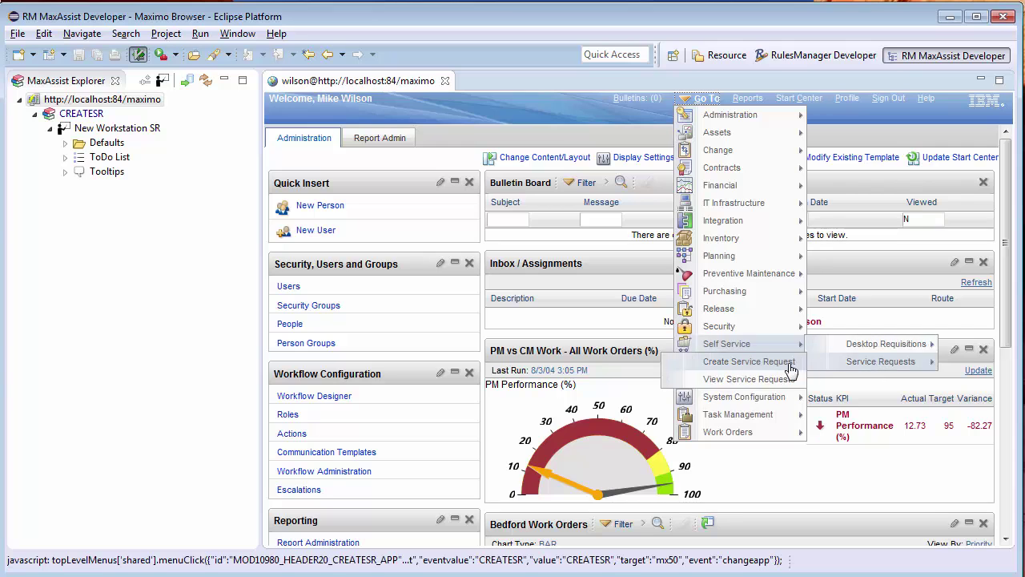
click(769, 366)
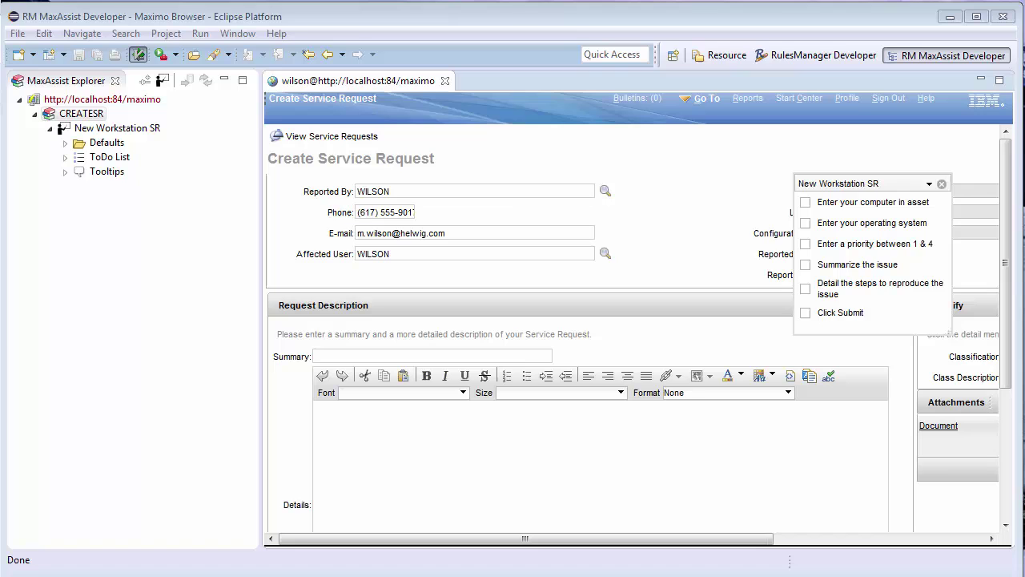
Step: Move the floating New Workstation SR ToDo list, and try minimizing and restoring it
drag(879, 183, 949, 149)
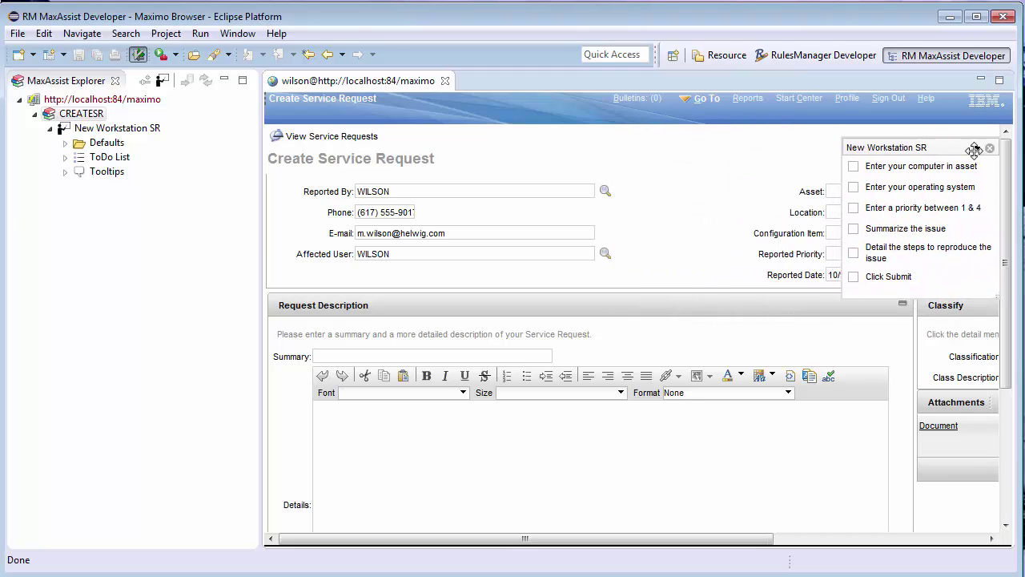
click(983, 152)
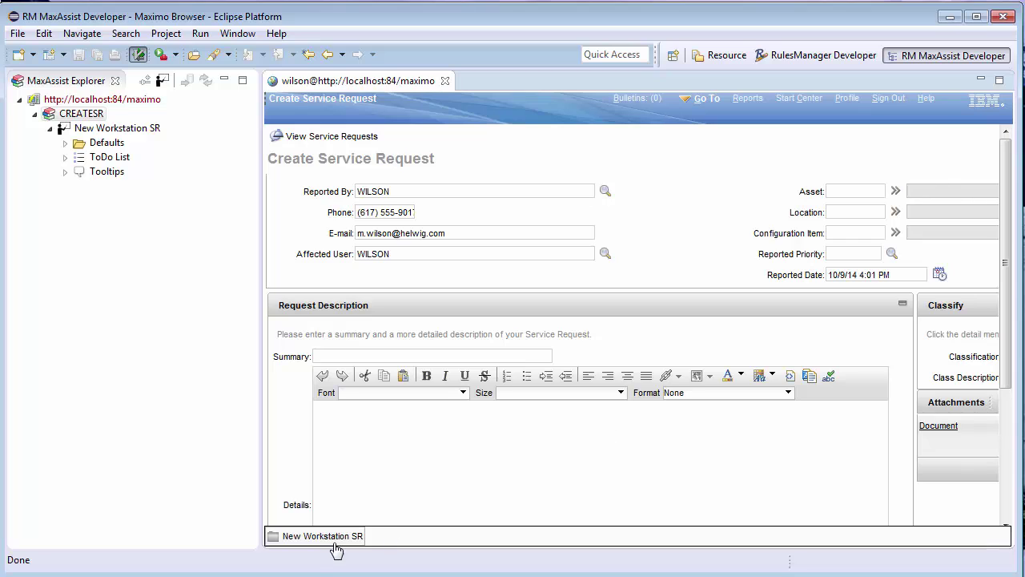
click(324, 543)
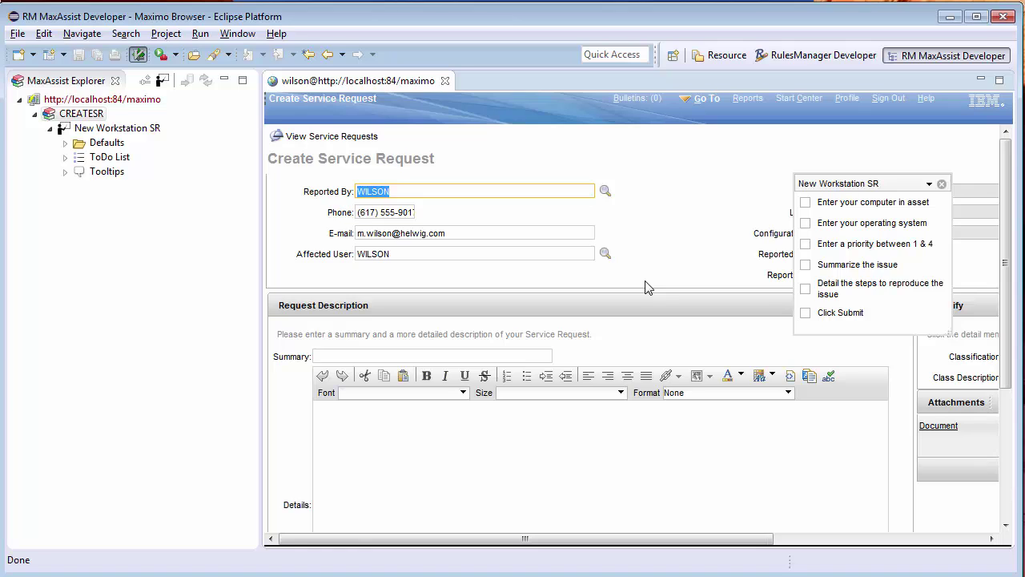
Step: Preview which service request fields the items of the New Workstation SR ToDo list point to
drag(554, 545, 834, 552)
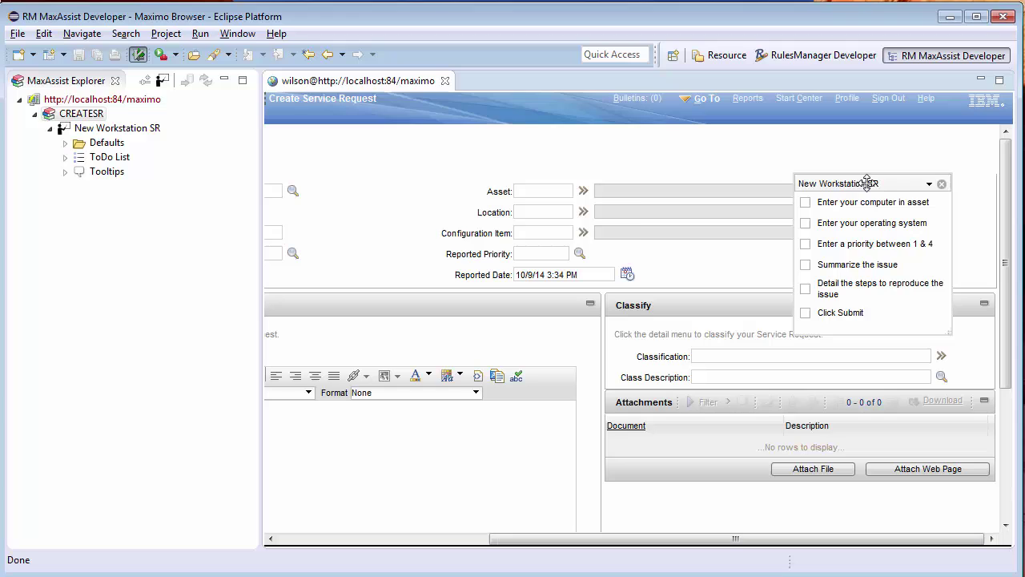
mouse_move(868, 213)
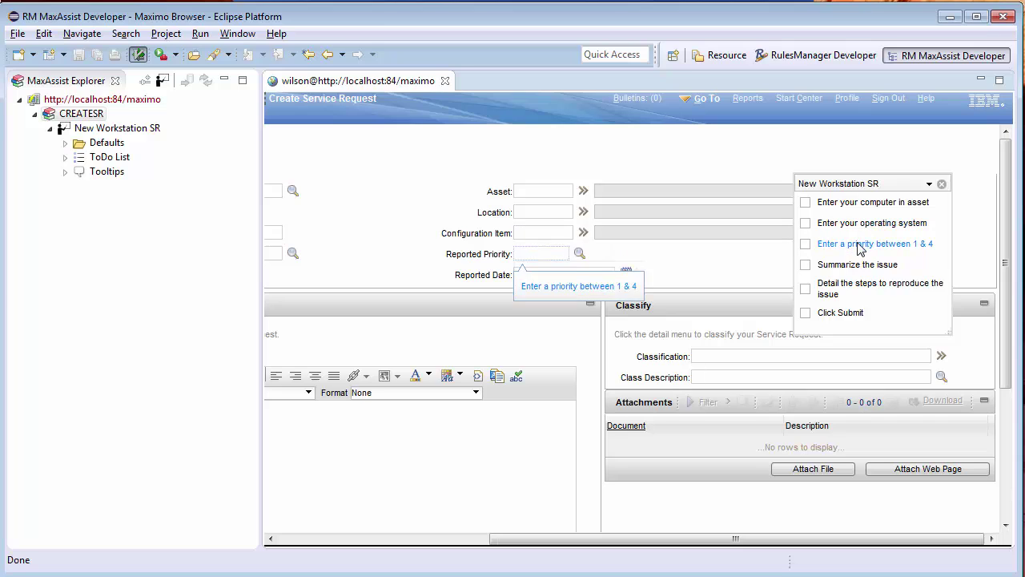
mouse_move(841, 269)
mouse_move(840, 288)
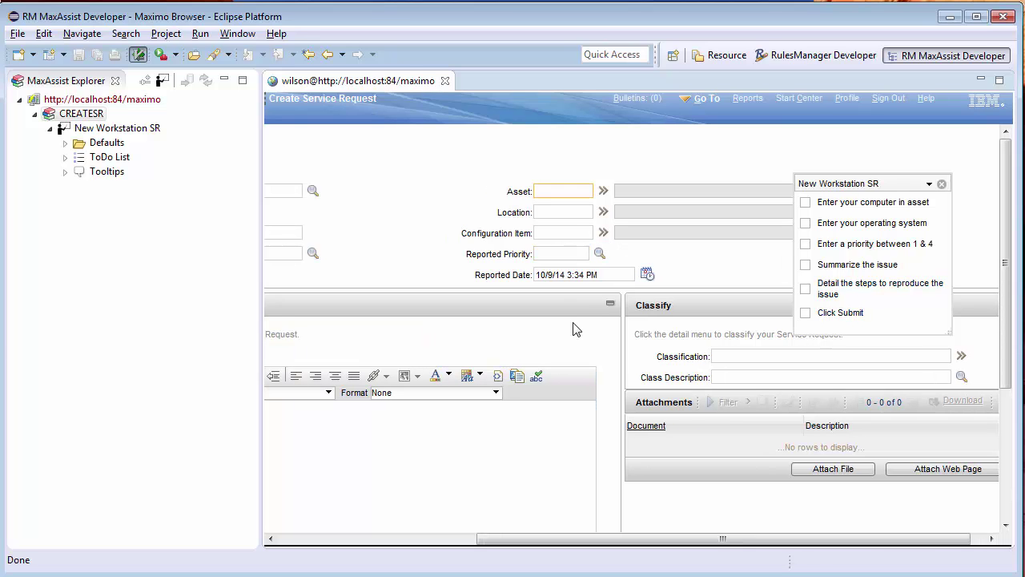
Step: Select the Standard Desktop Computer A7805 as the asset of the service request
click(603, 192)
click(625, 211)
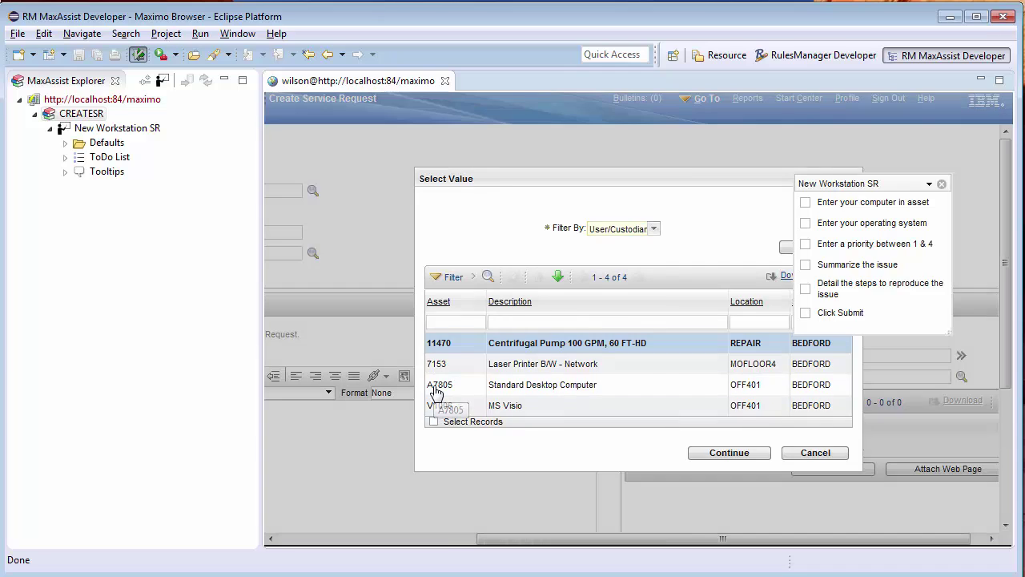
click(439, 385)
Step: Set the service request's Configuration Item to WINXP123 and move on to the Reported Priority field
click(576, 233)
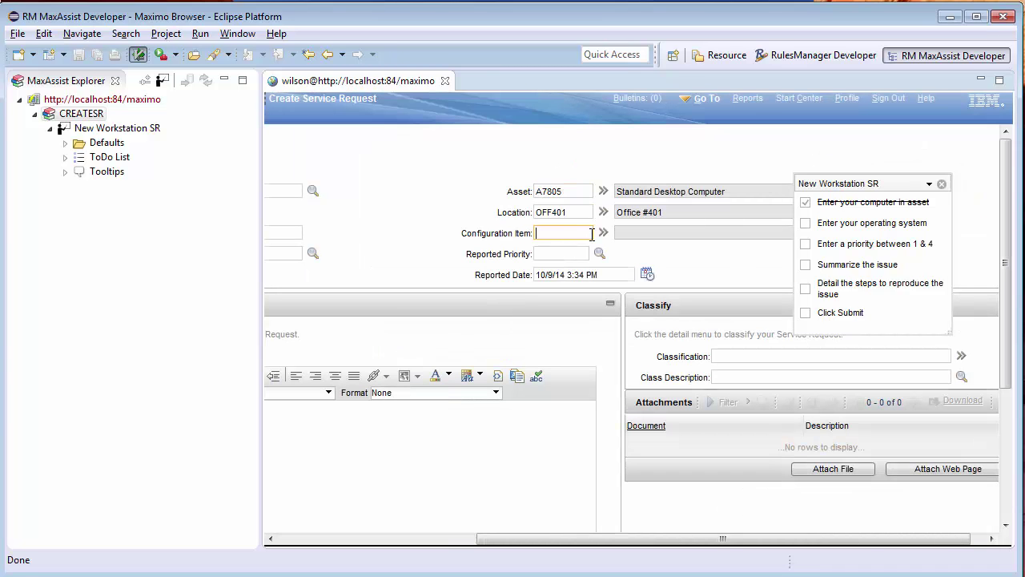
text(winxp123)
key(Tab)
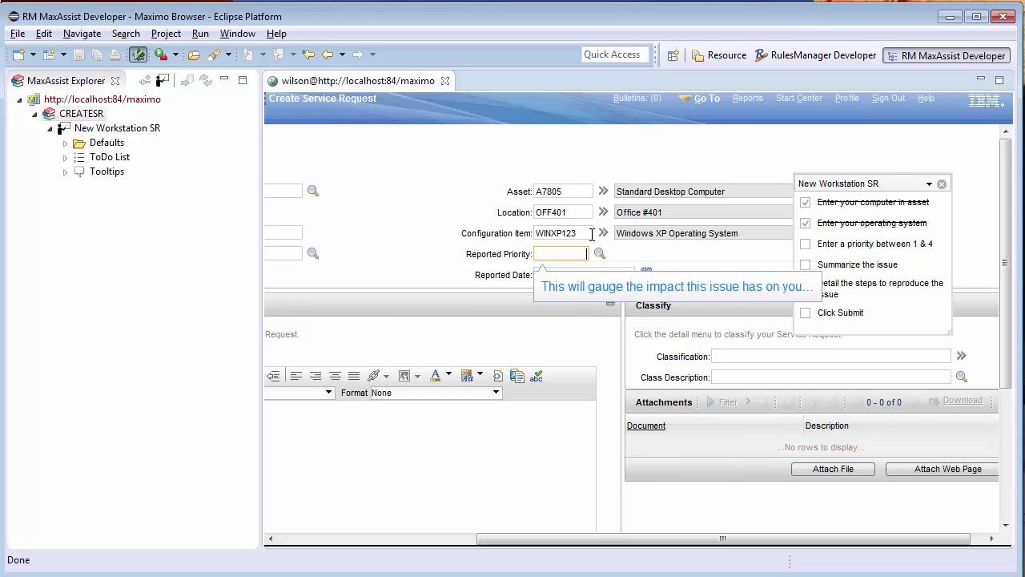
Step: Set the service request's Reported Priority to 2 and enter the summary "Internet Explorer will not open google"
mouse_move(636, 298)
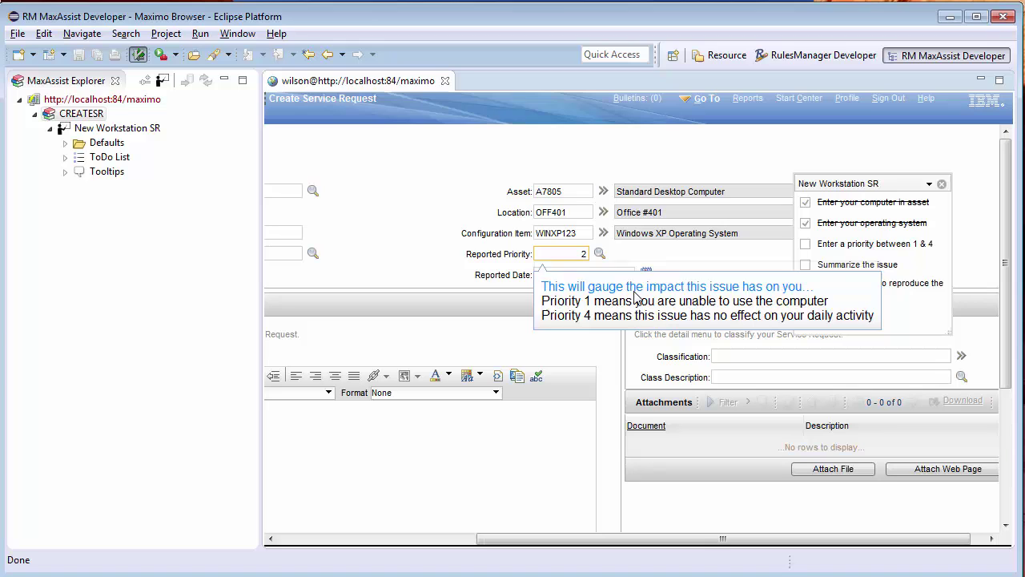
key(Tab)
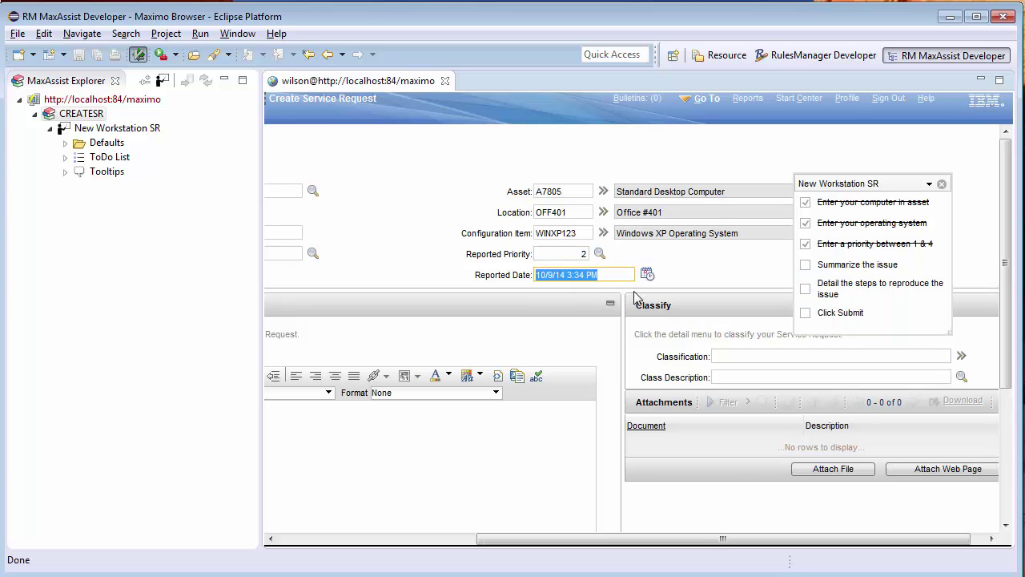
drag(693, 540, 414, 540)
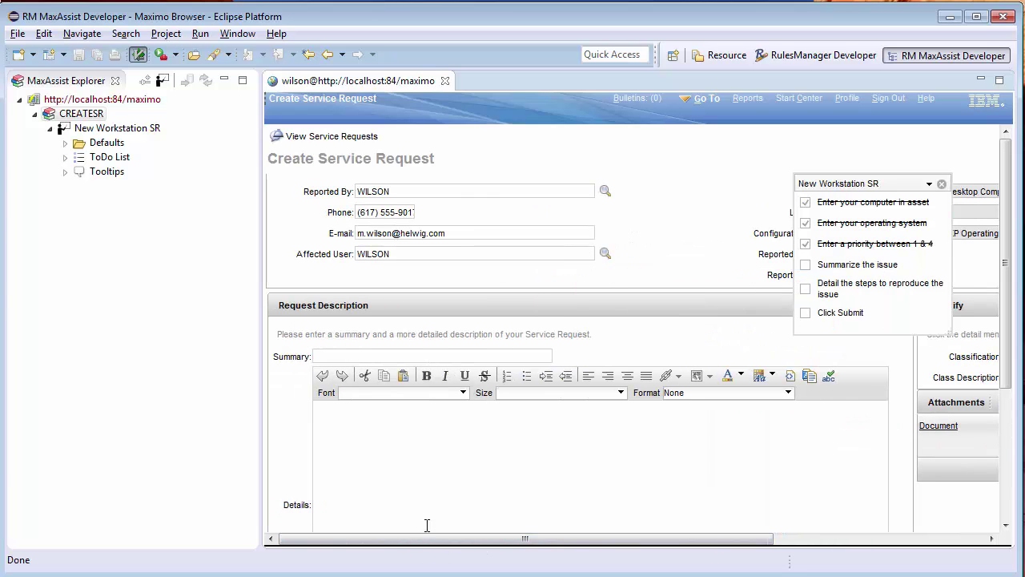
click(887, 267)
text(In)
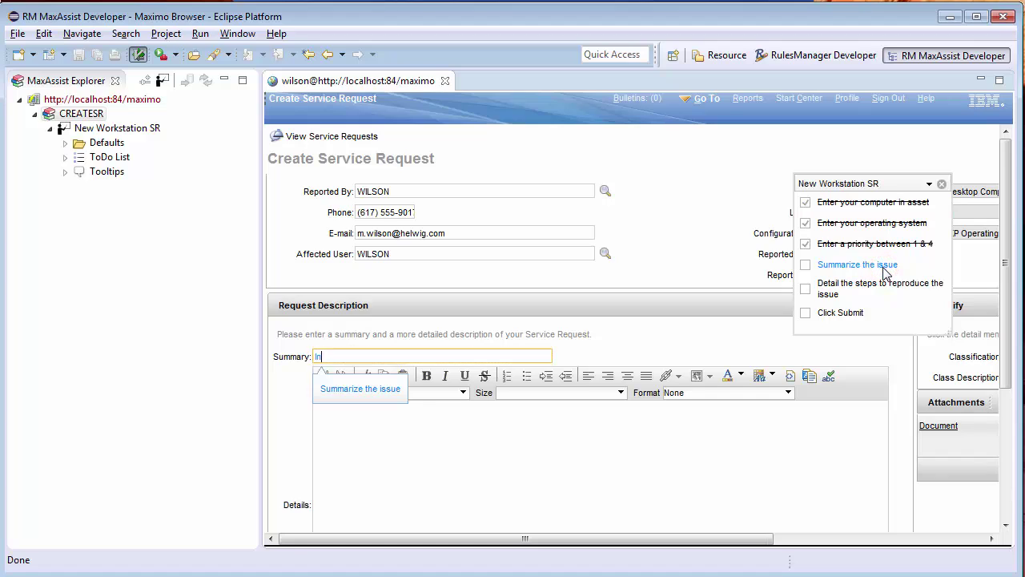
text(ternet Explorer will not open google)
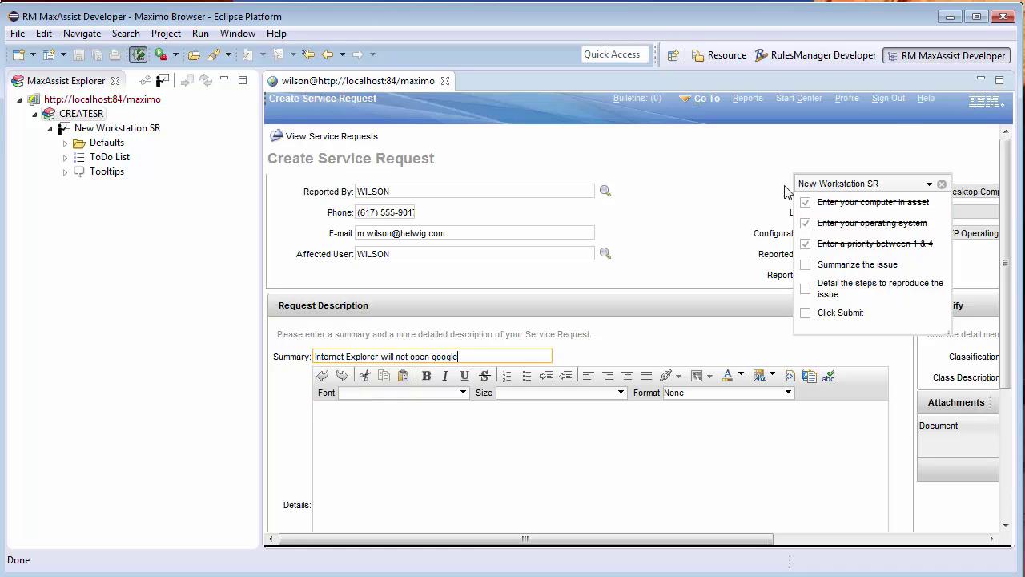
click(881, 255)
click(454, 379)
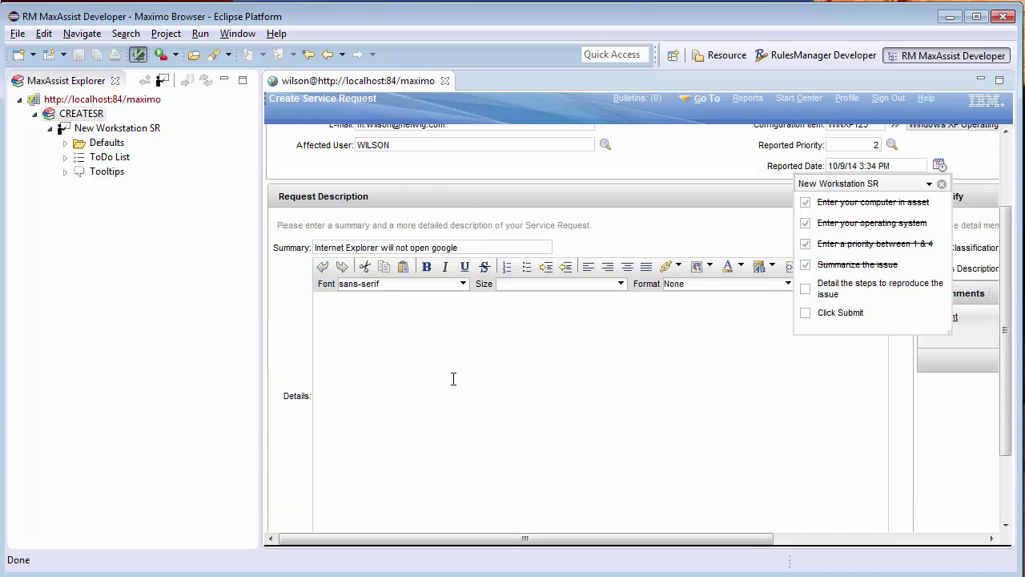
text(1) login to computer as wme (wilson))
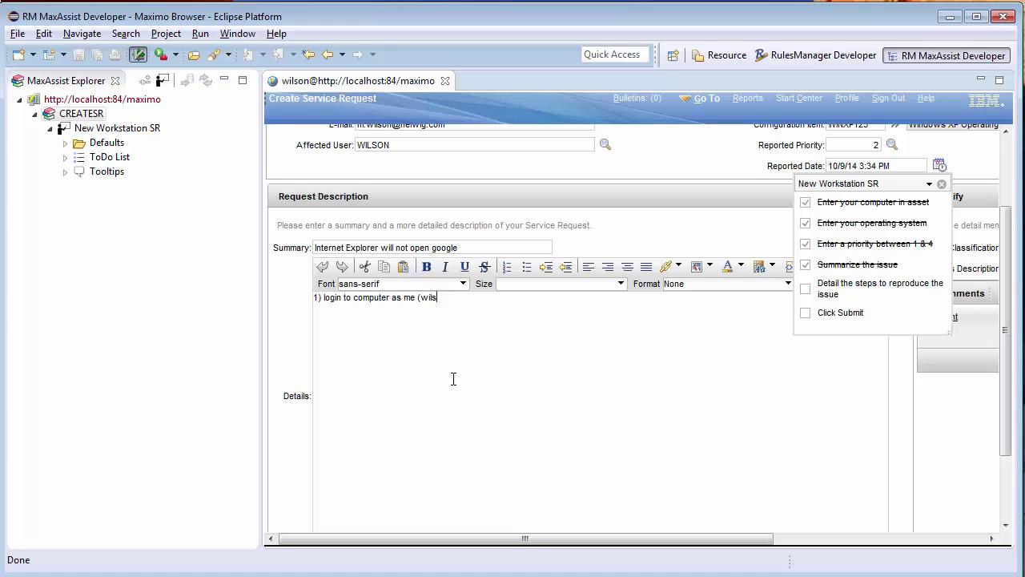
key(Return)
text(2) open Internet Explorer)
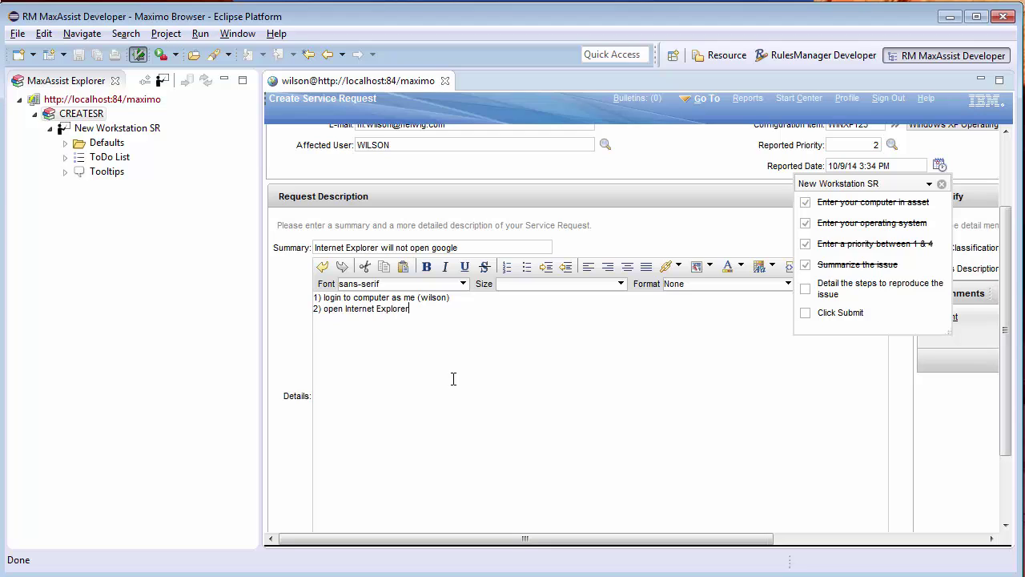
text(3) type www.google.com into the)
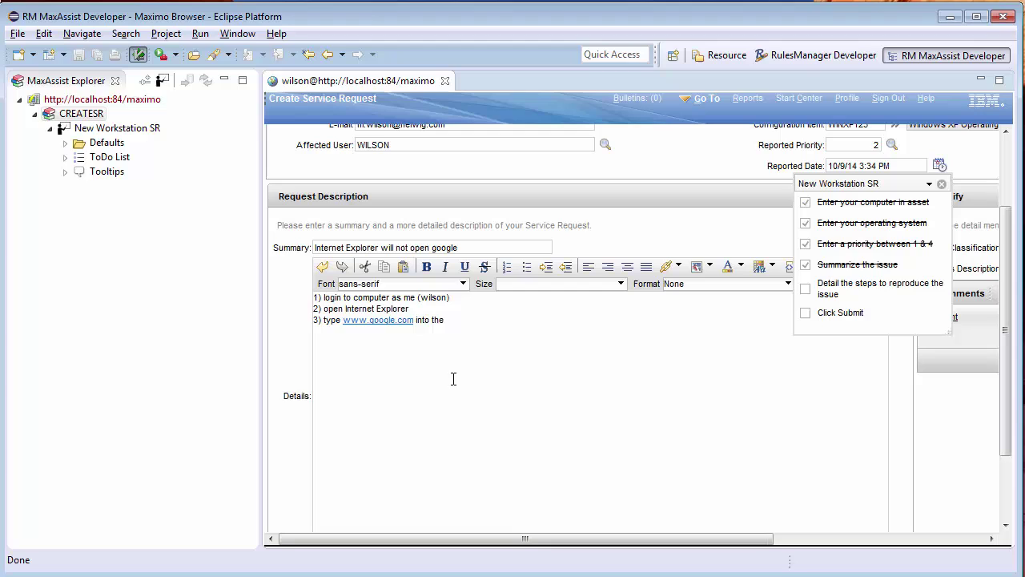
text( URL)
text(Internat explorer complains there is )
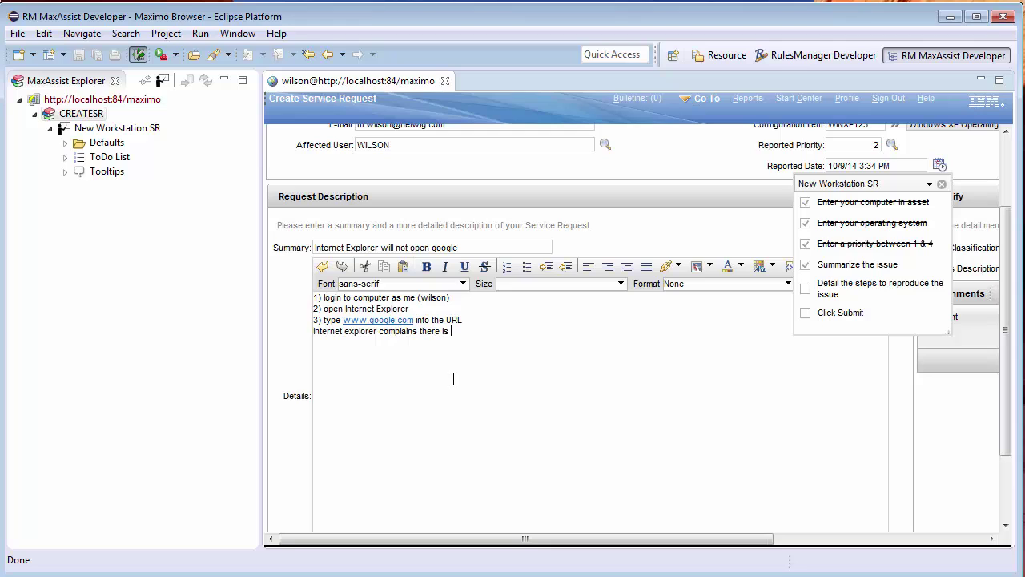
text(an error in the system)
Step: Follow the last item of the New Workstation SR ToDo list and submit the service request
click(847, 313)
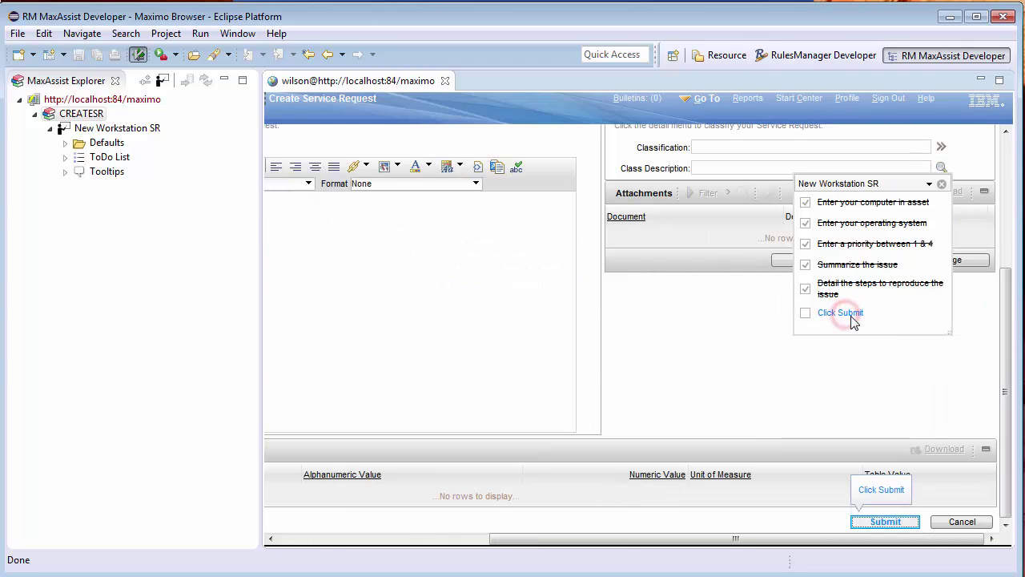
click(894, 525)
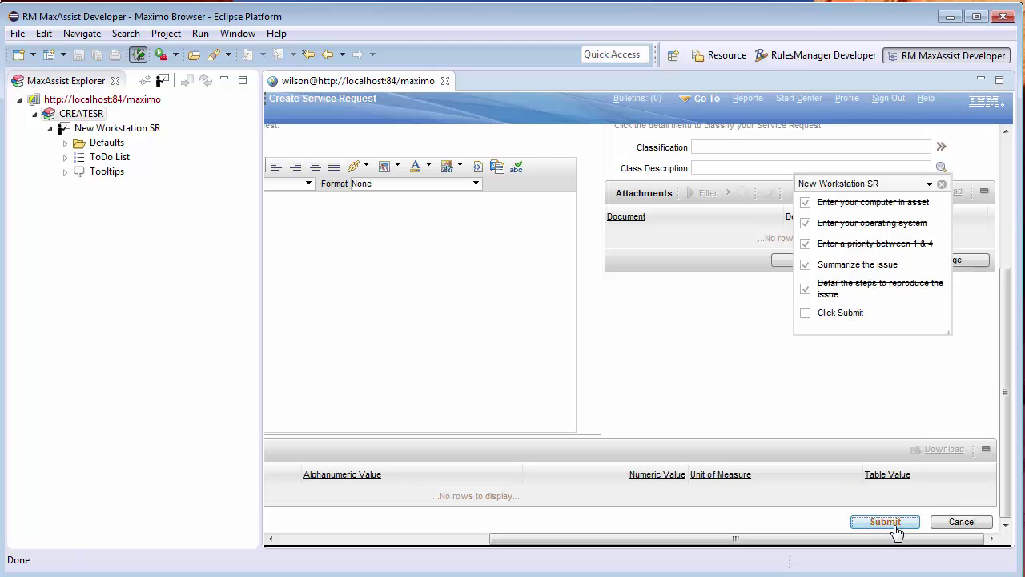